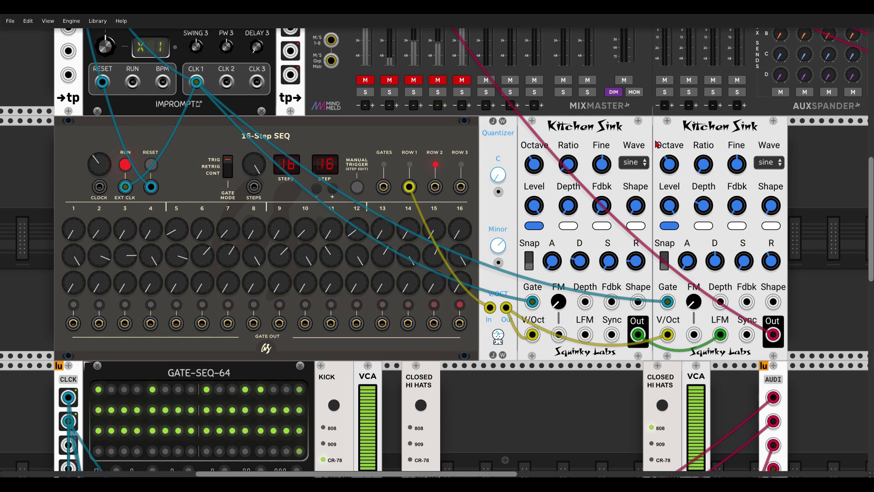
Step: Unmute the SEQ mixer channel and add a VCA module directly beside the second Kitchen Sink
click(365, 80)
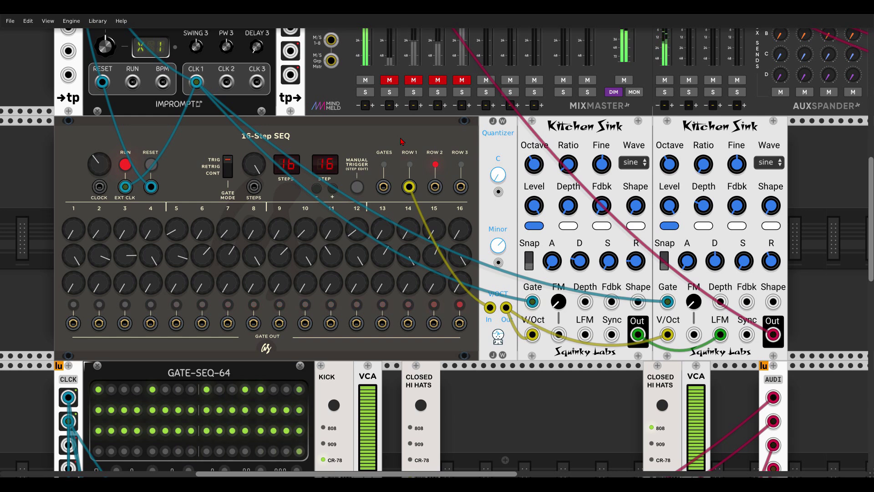
right_click(830, 201)
text(vca)
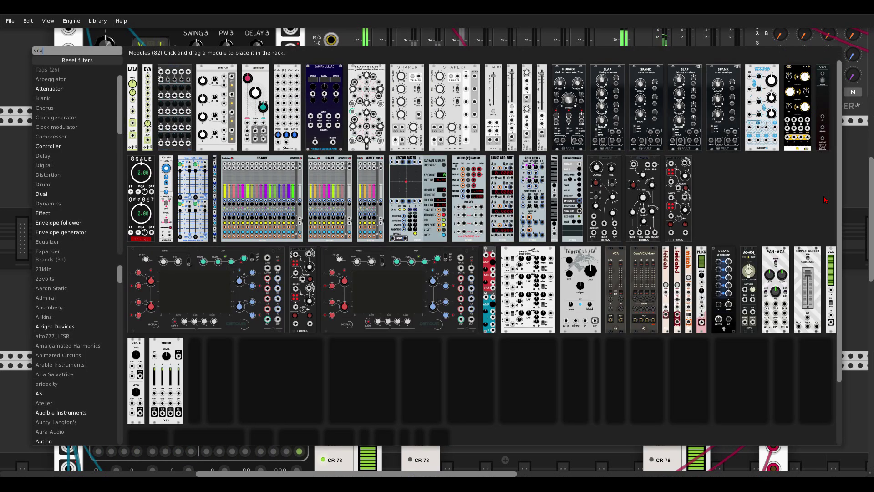
click(805, 250)
drag(805, 251, 797, 249)
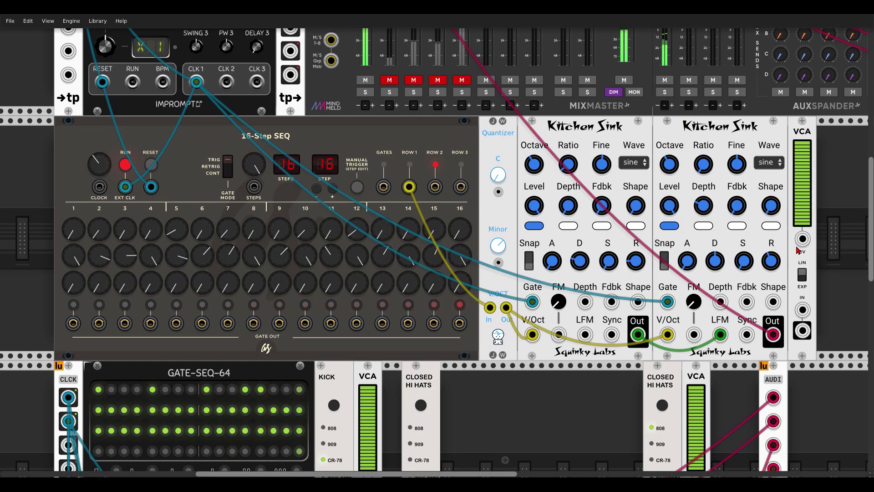
Step: Route the second Kitchen Sink's output through the new VCA to the mixer, and patch the sequencer's Row 2 output to its CV input
drag(772, 335, 802, 309)
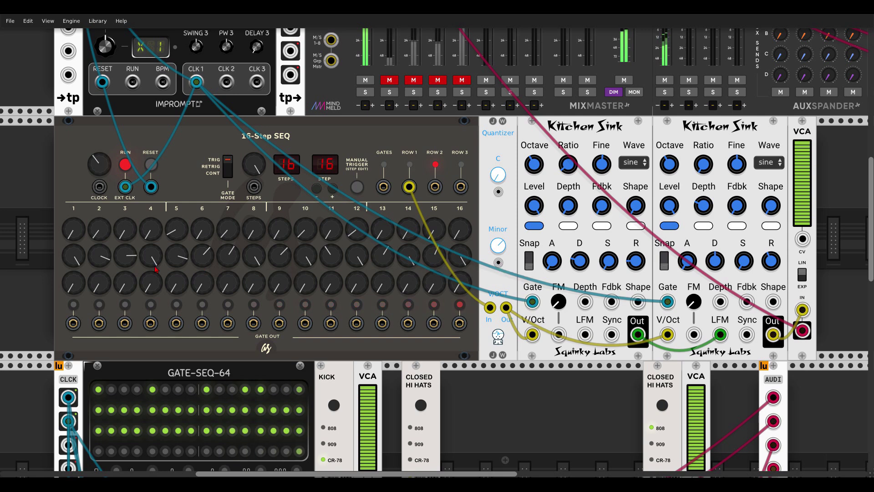
drag(434, 188, 802, 238)
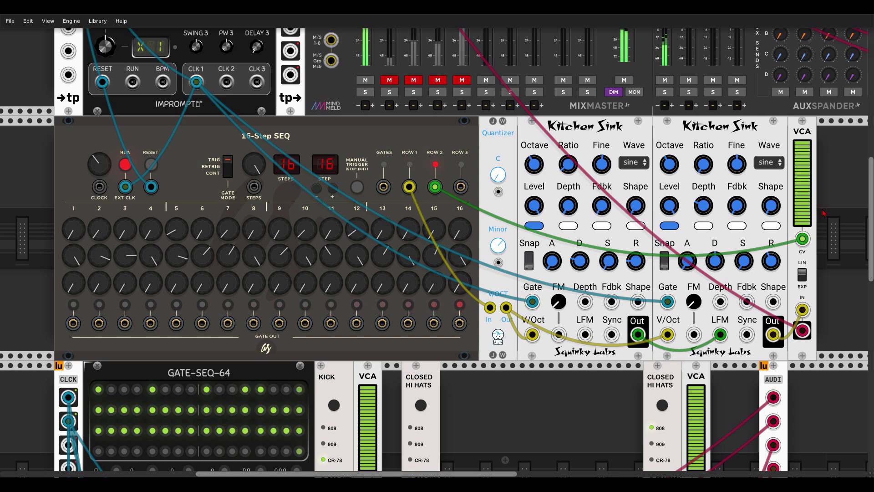
mouse_move(802, 239)
mouse_down()
mouse_move(775, 237)
mouse_move(802, 239)
mouse_up()
Step: Patch the sequencer's Row 2 output to the second Kitchen Sink's Depth input, unplugging and reconnecting it to compare the sound
mouse_move(697, 210)
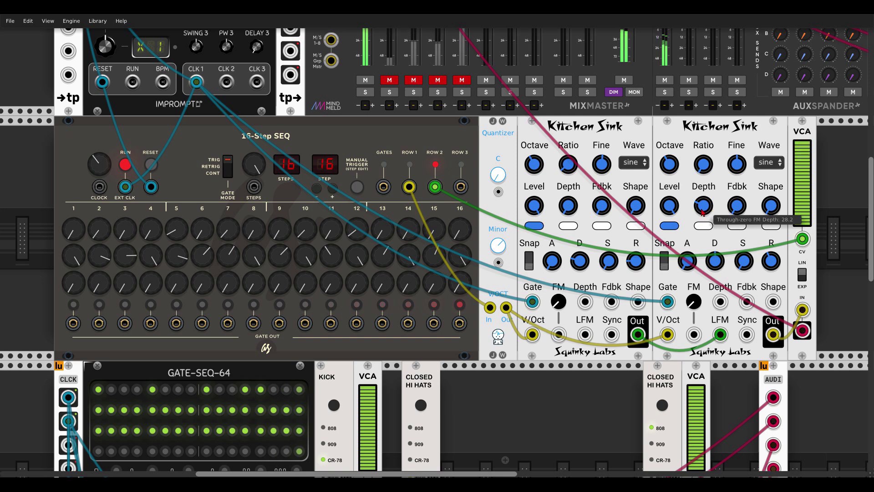
drag(720, 304, 435, 187)
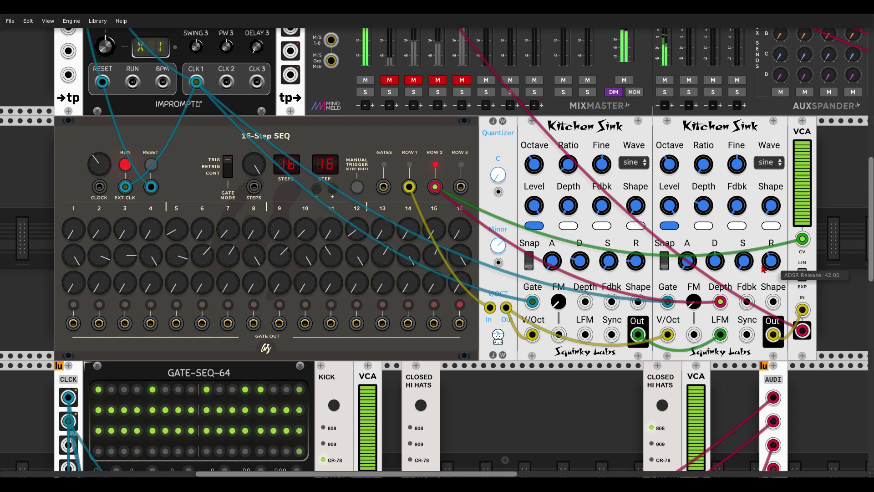
drag(720, 302, 729, 279)
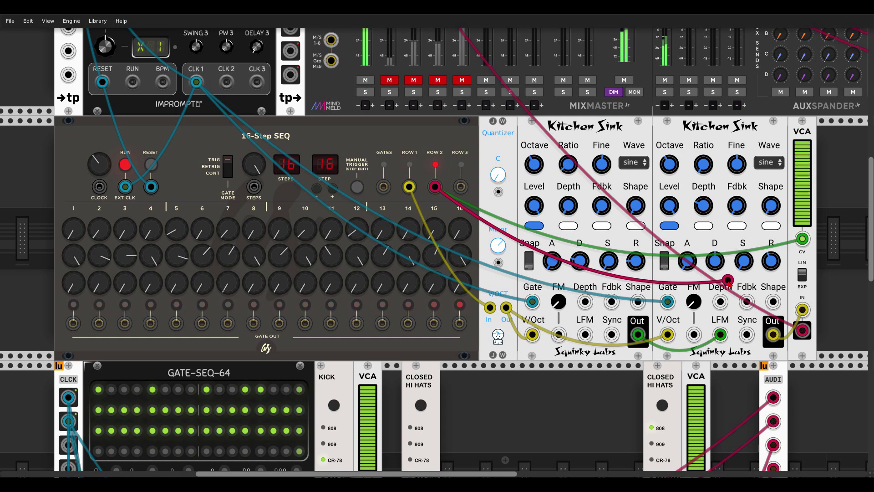
drag(729, 281, 721, 302)
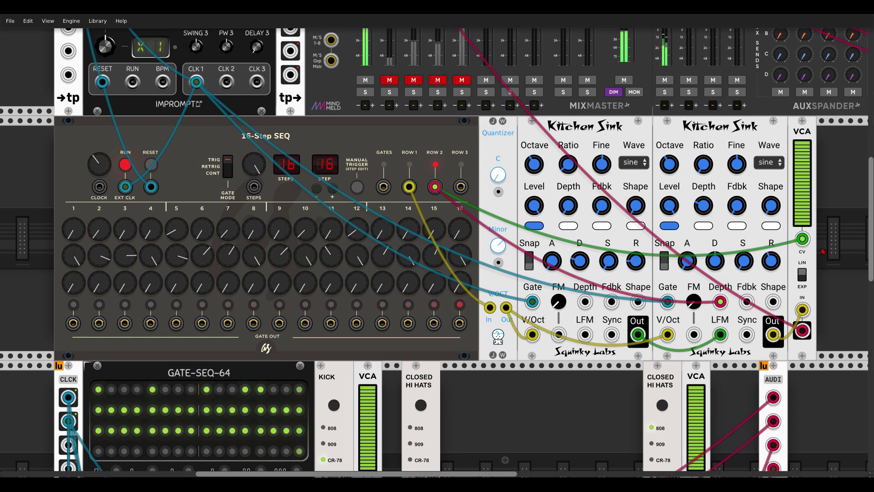
Step: Inspect the CLCK teleport modules that carry the clock and reset signals to the drum section
scroll(822, 251, down, 5)
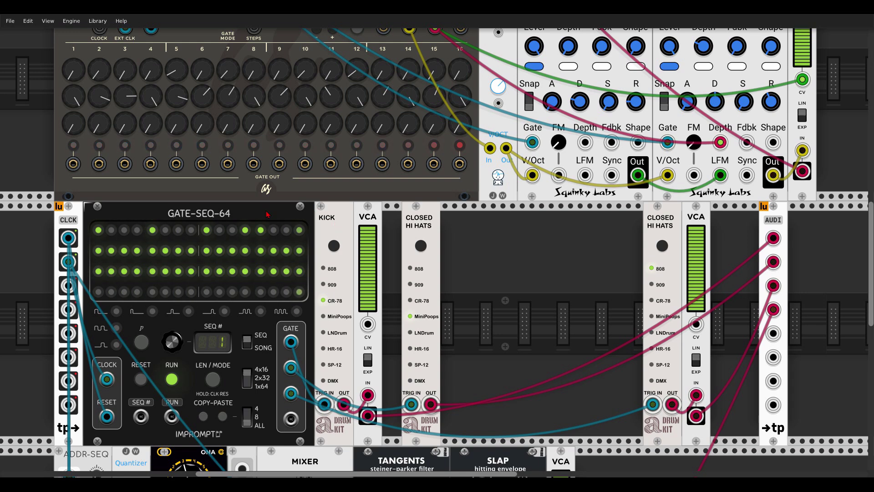
right_click(71, 209)
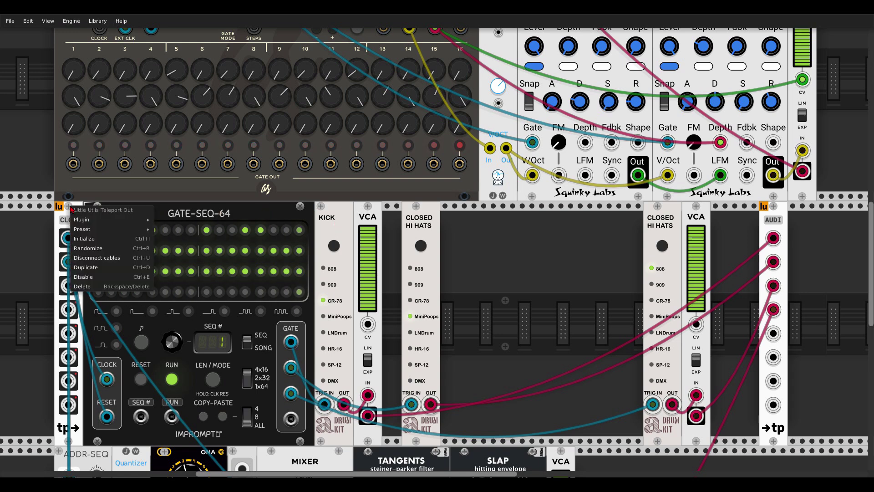
click(45, 208)
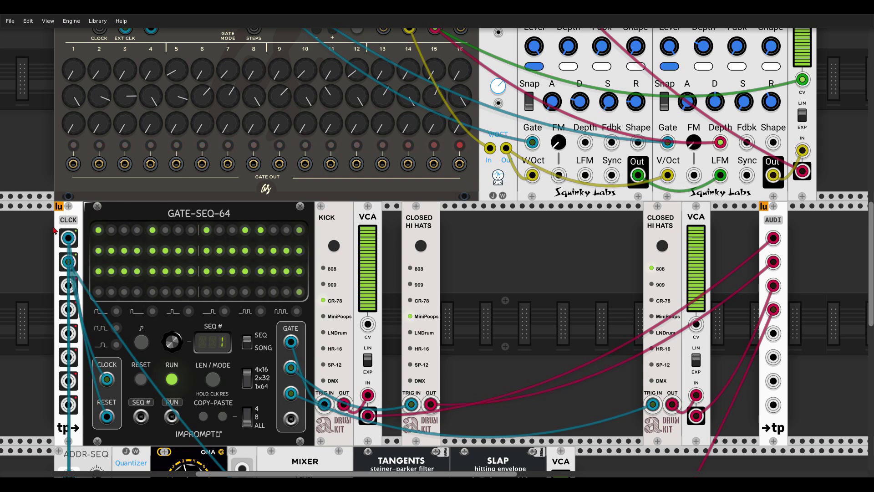
scroll(67, 271, up, 7)
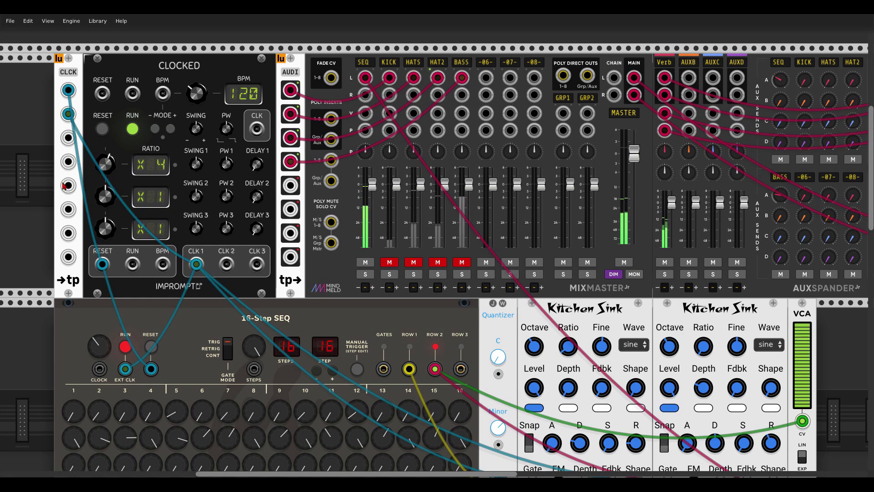
scroll(46, 178, down, 8)
scroll(46, 179, down, 1)
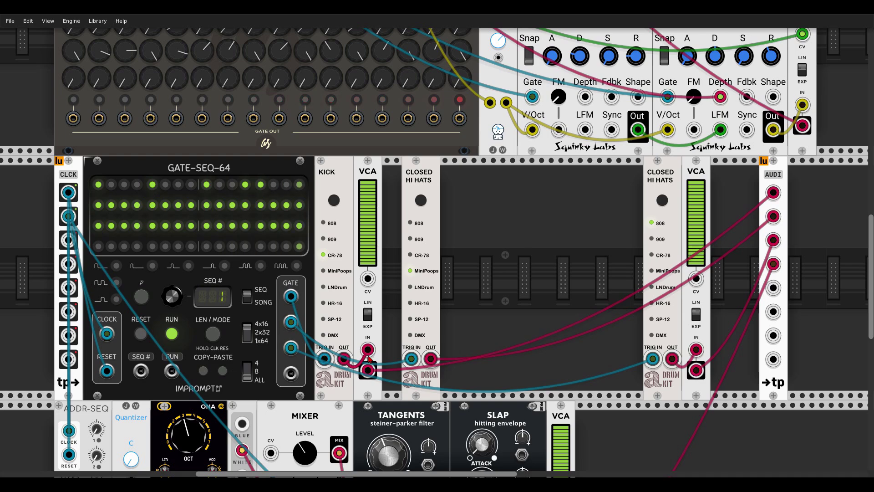
Step: Unmute the KICK mixer channel and patch the 16-Step SEQ's Row 3 output to the kick VCA's CV input
scroll(371, 341, up, 8)
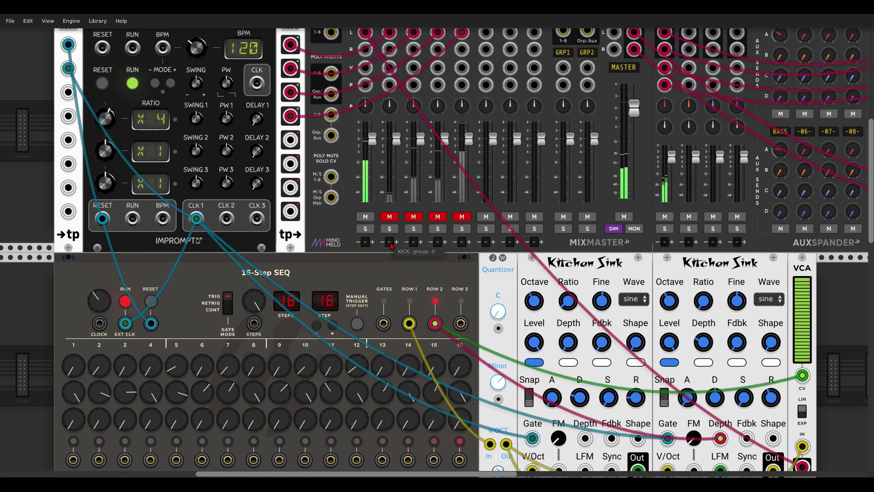
scroll(391, 224, down, 10)
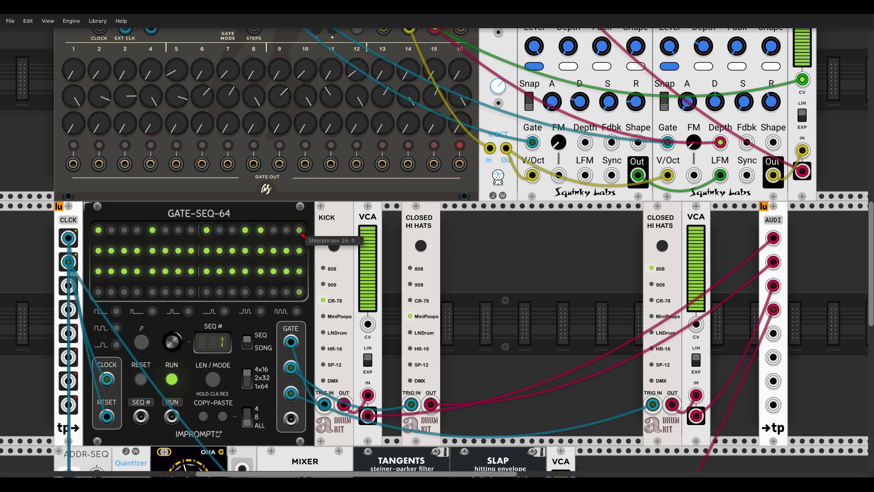
scroll(303, 235, up, 6)
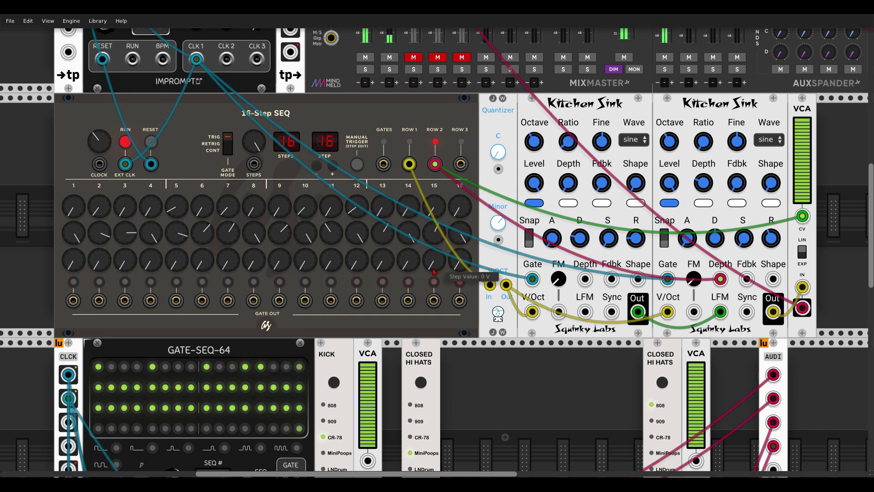
scroll(367, 266, down, 1)
scroll(367, 266, down, 4)
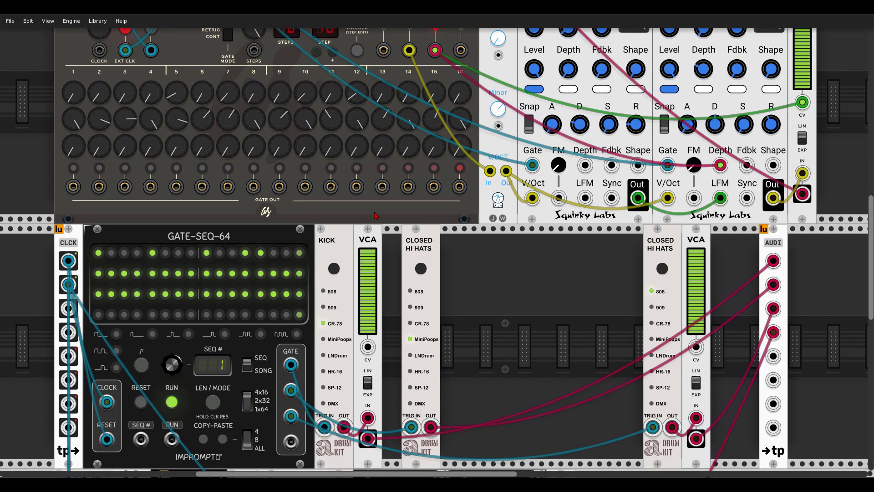
scroll(460, 99, up, 2)
drag(459, 96, 368, 392)
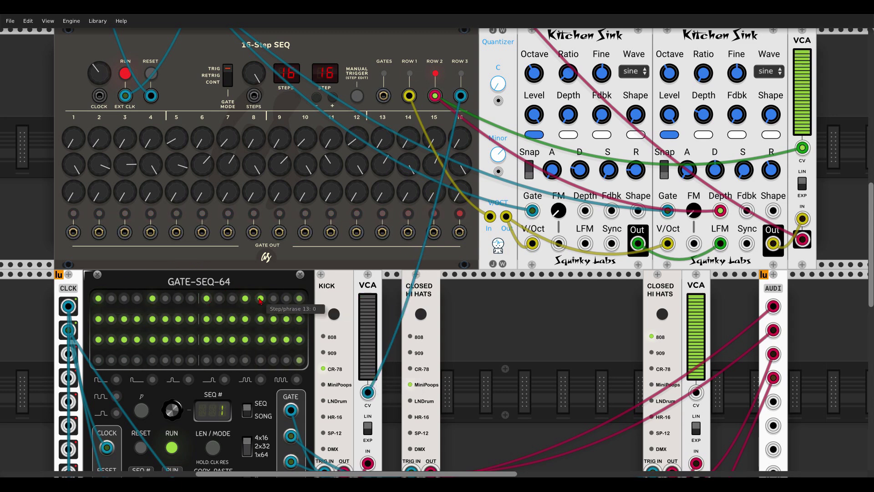
Step: Raise the 16-Step SEQ's Row 3 values to 10 V on steps 1, 5, 9 and 13, and raise step 12 about halfway
drag(73, 191, 73, 155)
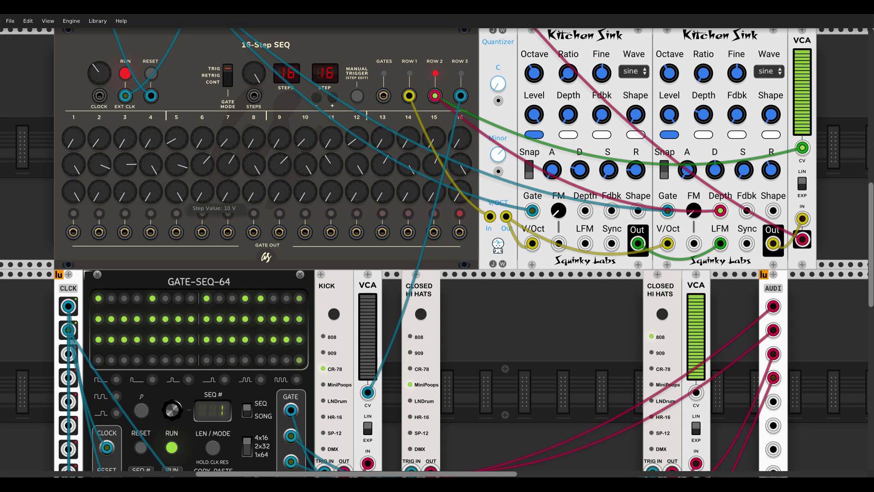
mouse_move(275, 197)
drag(280, 192, 280, 214)
drag(383, 191, 382, 171)
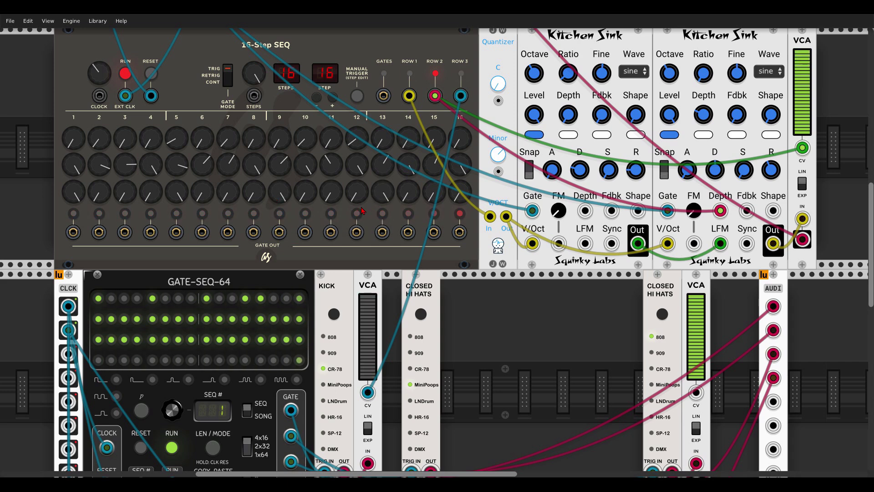
click(245, 299)
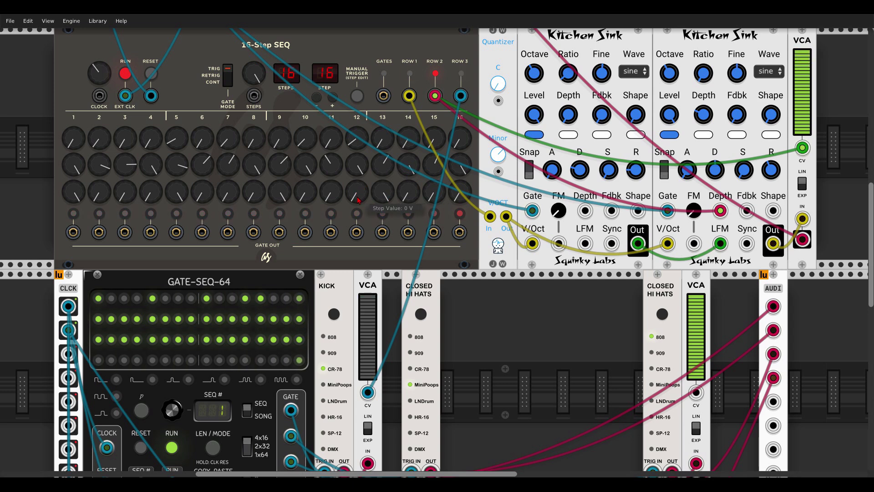
drag(358, 200, 358, 173)
Step: Unmute the HATS channel on the mixer
scroll(479, 331, down, 4)
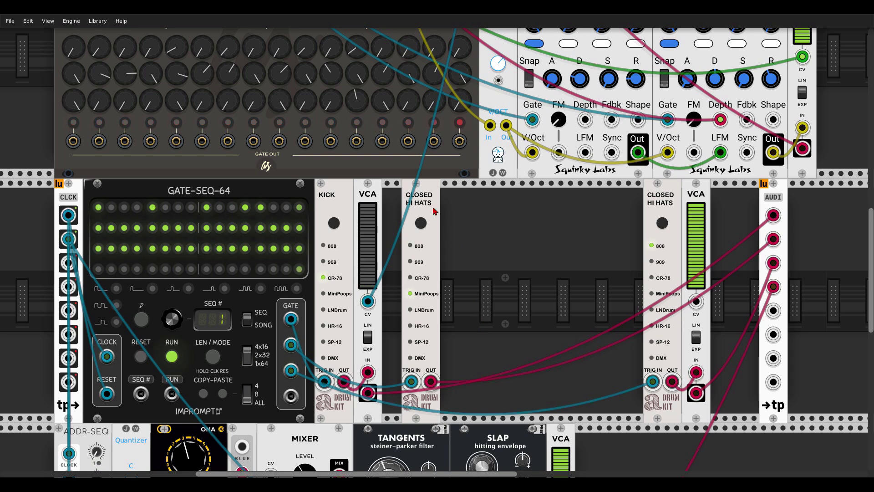
scroll(453, 316, up, 10)
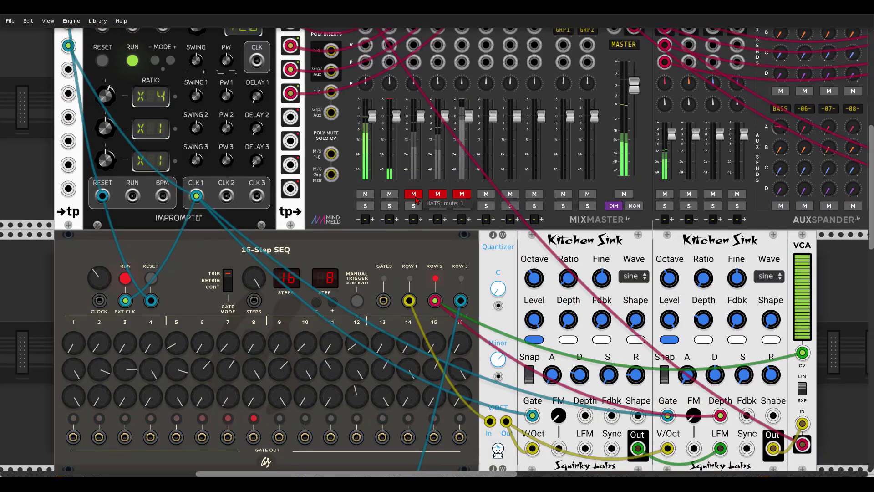
click(414, 195)
Step: Add an Alright Devices Chronoblob2 delay beside the first Closed Hi Hats module
scroll(419, 213, down, 10)
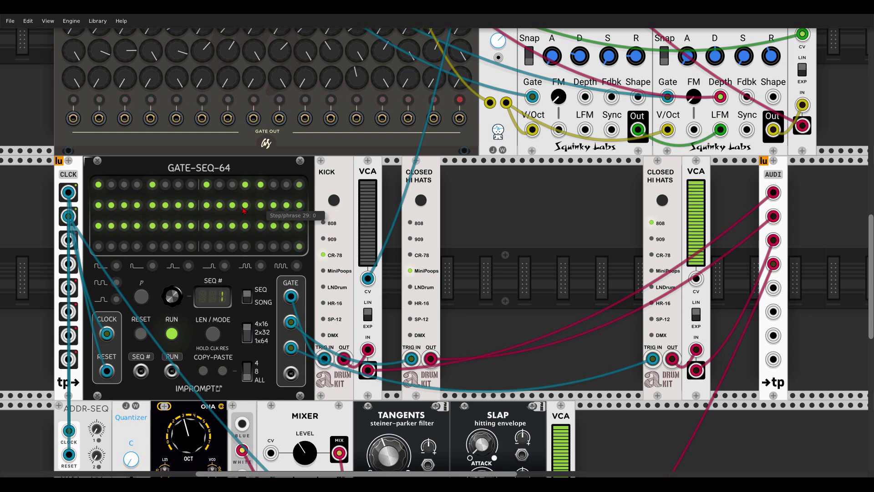
right_click(461, 235)
text(blob)
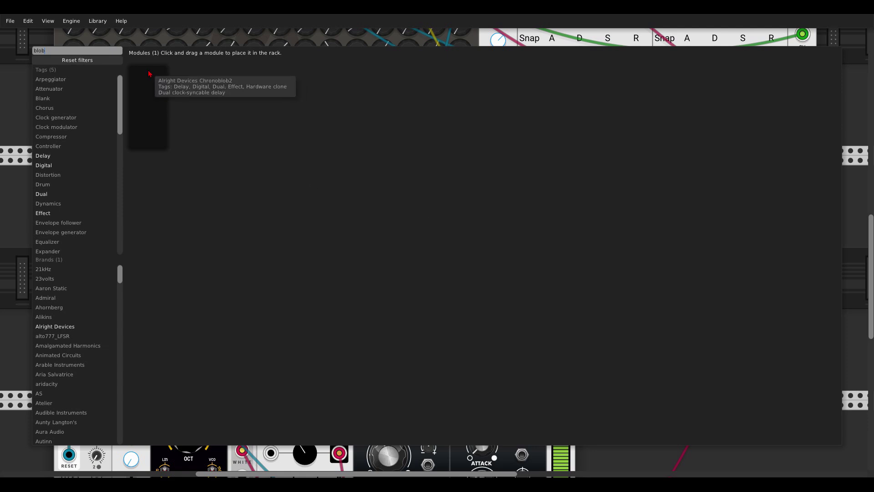
click(147, 91)
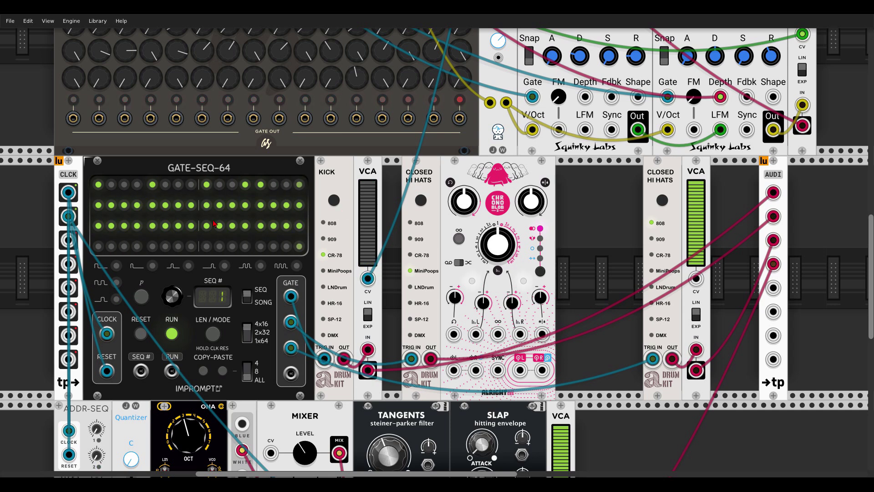
Step: Thin GATE-SEQ-64's second row to gates on steps 1, 5, 9 and 13, and patch a clock signal to the Chronoblob2's Sync input
mouse_move(112, 206)
mouse_down()
mouse_move(242, 206)
mouse_move(255, 193)
mouse_move(297, 209)
mouse_up()
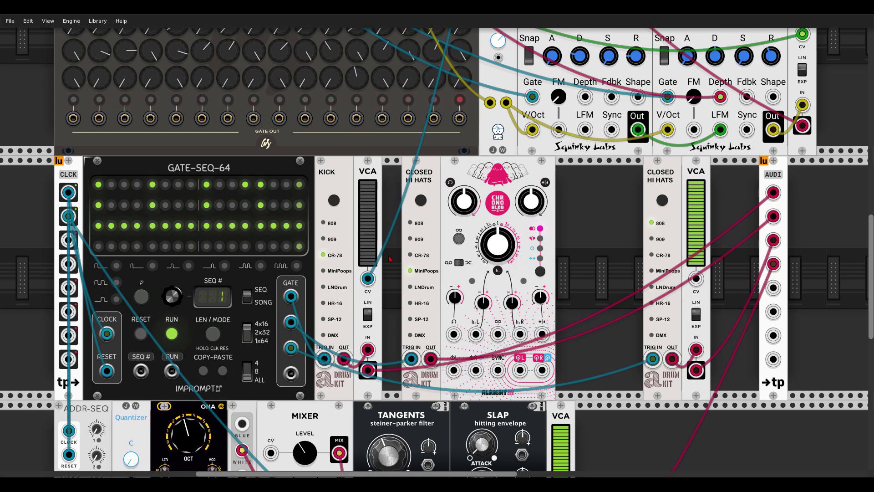
scroll(389, 259, up, 5)
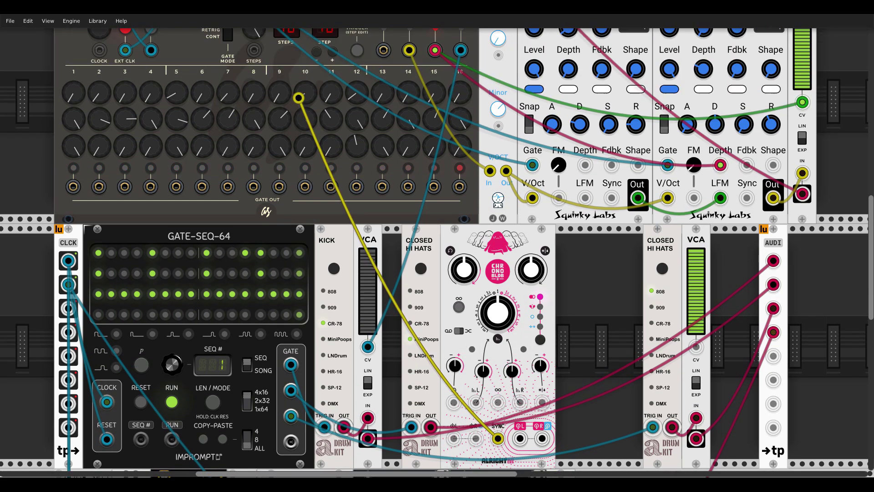
scroll(285, 125, up, 2)
scroll(284, 125, down, 8)
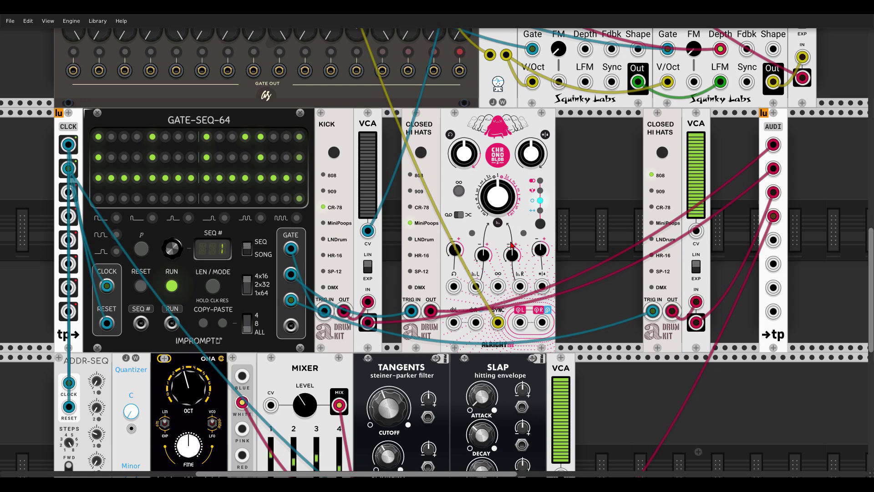
Step: Lower the Chronoblob2's Dry/Wet mix and route the first Closed Hi Hats output through the delay's left channel to the mixer
drag(531, 156, 532, 182)
drag(431, 311, 519, 322)
drag(435, 313, 453, 322)
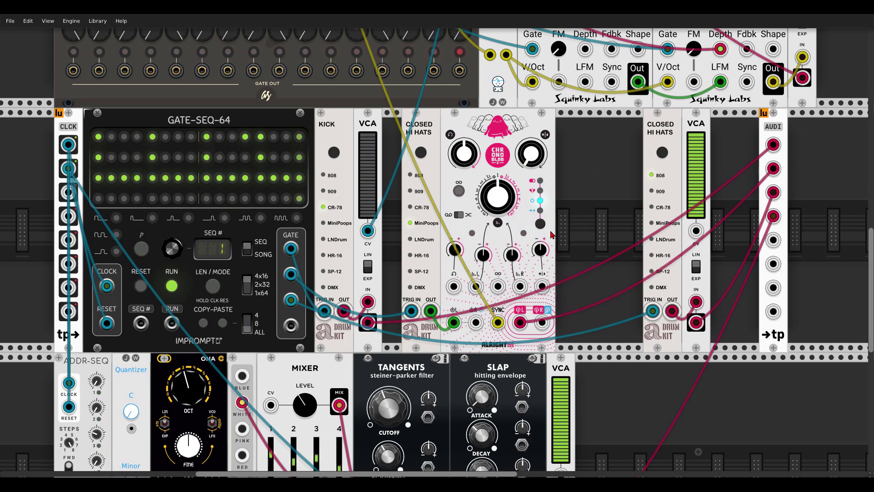
Step: Shorten the Chronoblob2's delay time to about 206 ms and raise its Dry/Wet mix
click(540, 201)
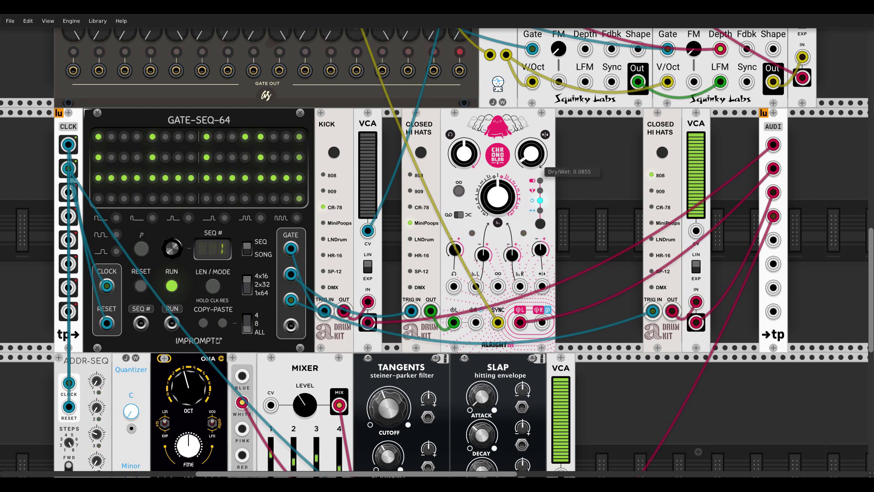
drag(540, 201, 541, 201)
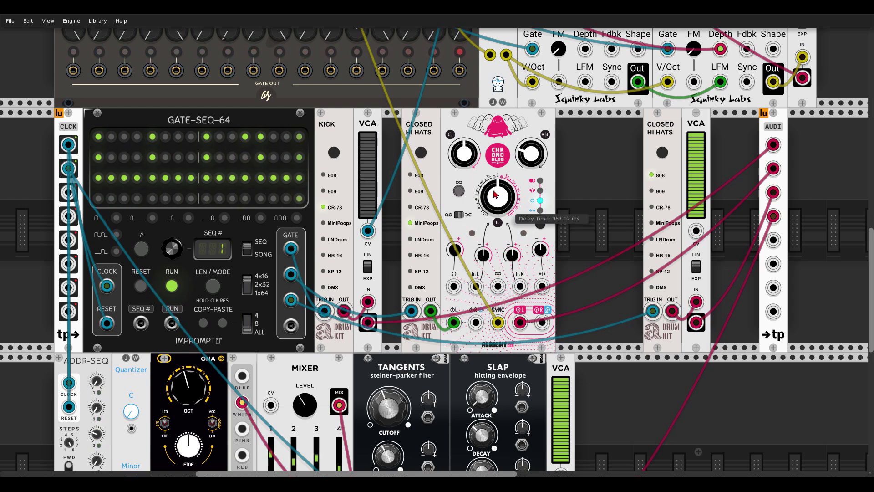
drag(497, 196, 495, 192)
mouse_move(526, 162)
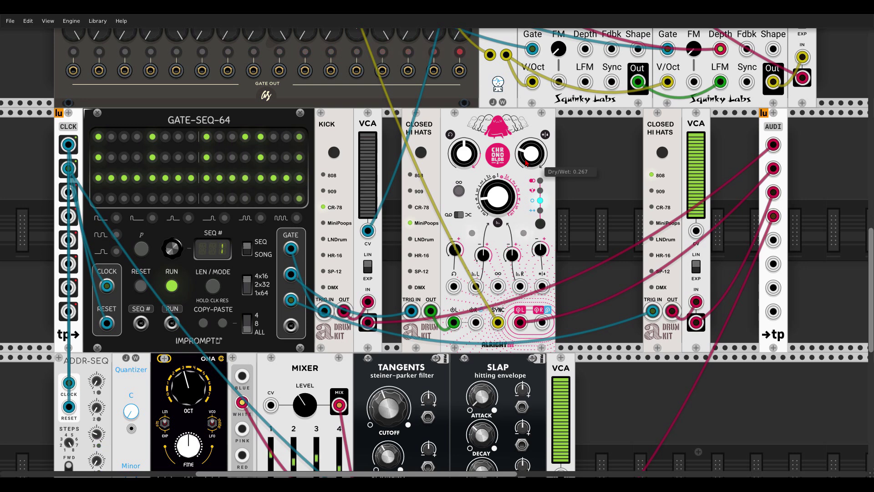
double_click(533, 154)
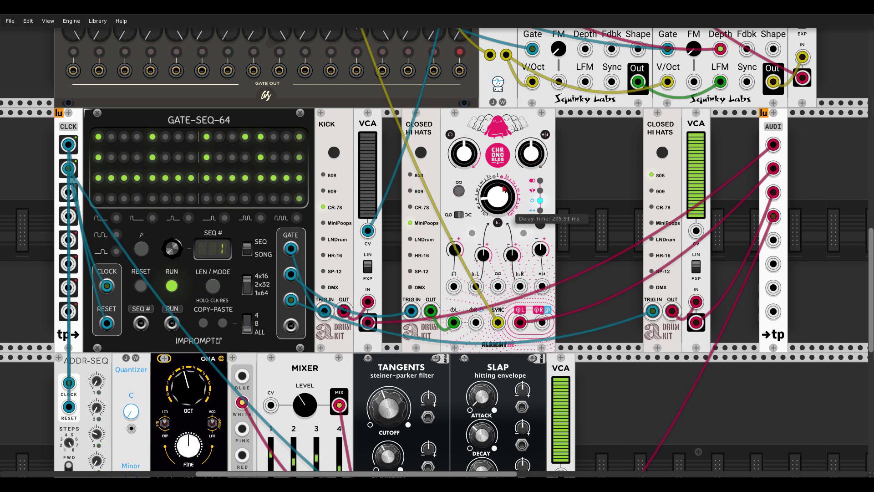
Step: Set the Chronoblob2's Dry/Wet mix to about 0.31
drag(534, 156, 534, 173)
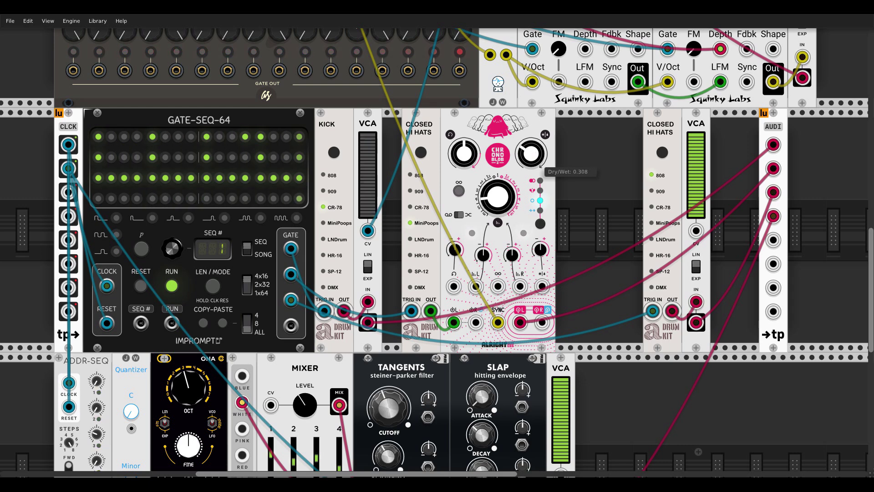
mouse_move(473, 158)
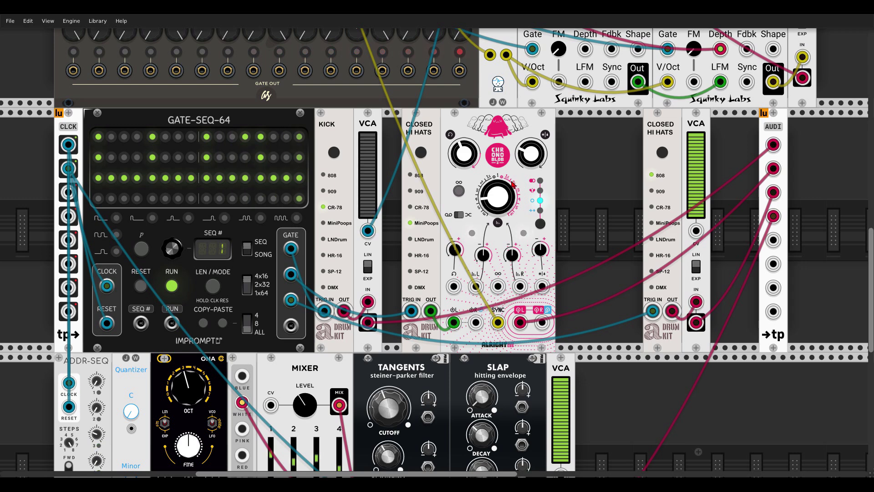
drag(531, 154, 530, 156)
mouse_move(476, 160)
Step: Add a Bogaudio S&H module directly in front of the second Closed Hi Hats module
scroll(603, 233, up, 10)
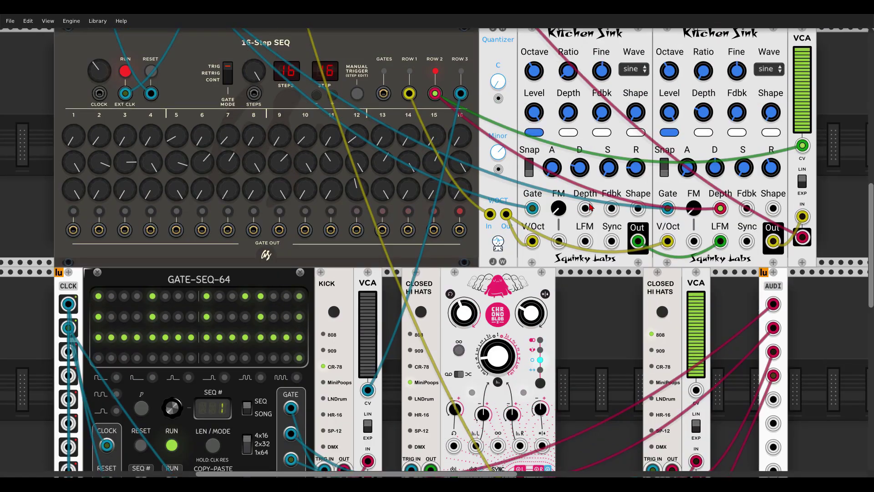
scroll(623, 249, down, 8)
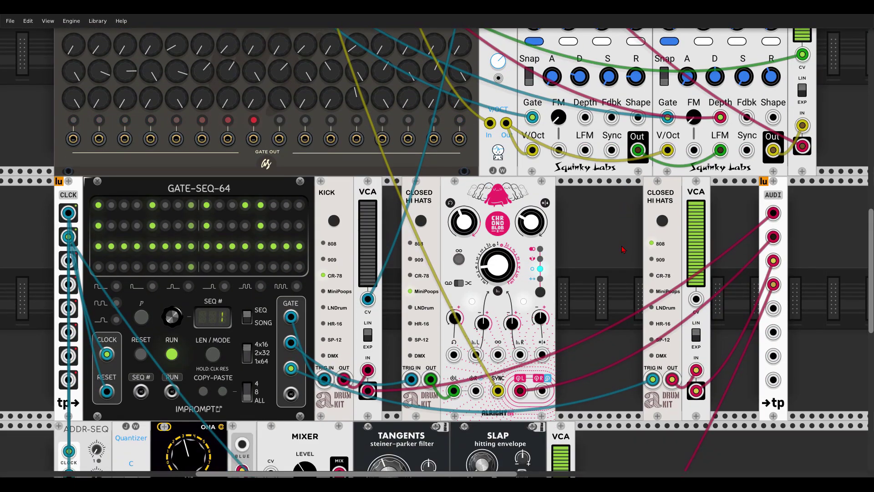
drag(623, 250, 537, 211)
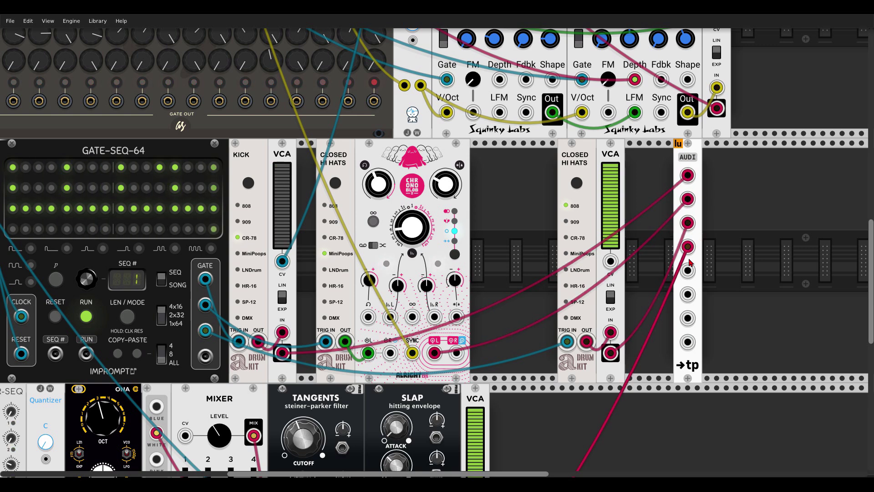
right_click(524, 228)
text(sample)
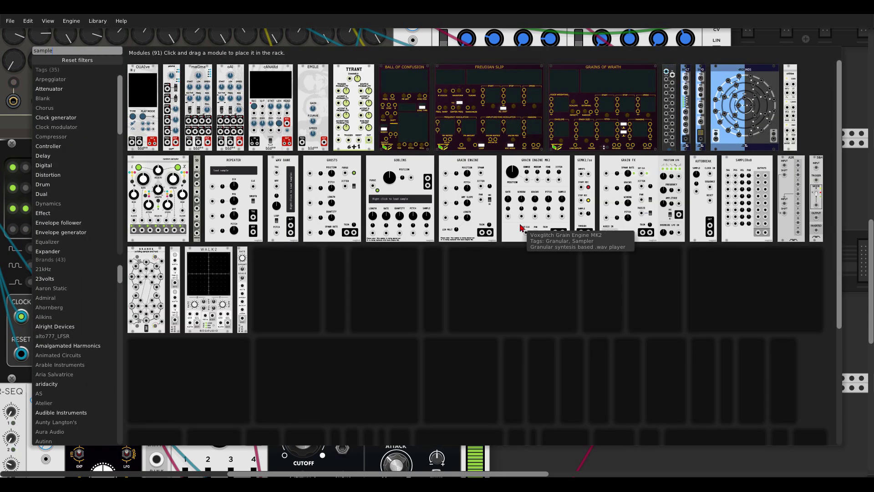
drag(178, 260, 550, 244)
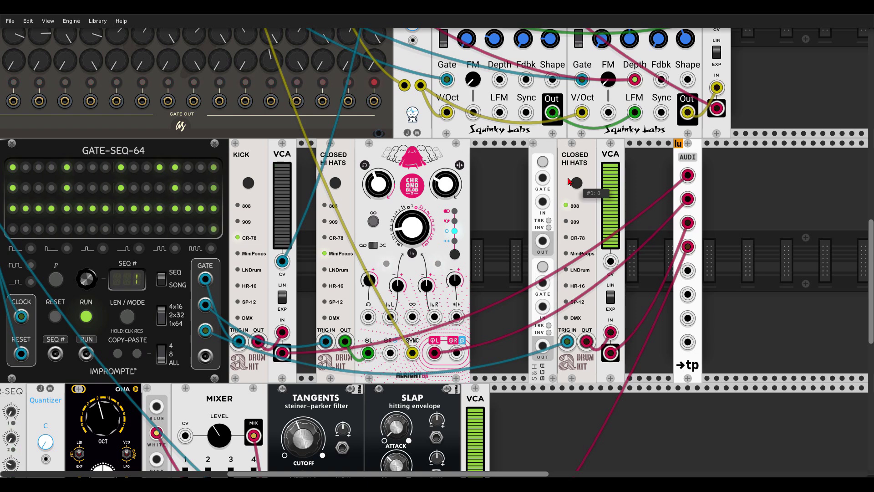
Step: Set the S&H's normal range to 0V-5V and patch its lower section from GATE-SEQ-64's third gate to the second hi-hat VCA's CV
right_click(544, 151)
mouse_move(610, 276)
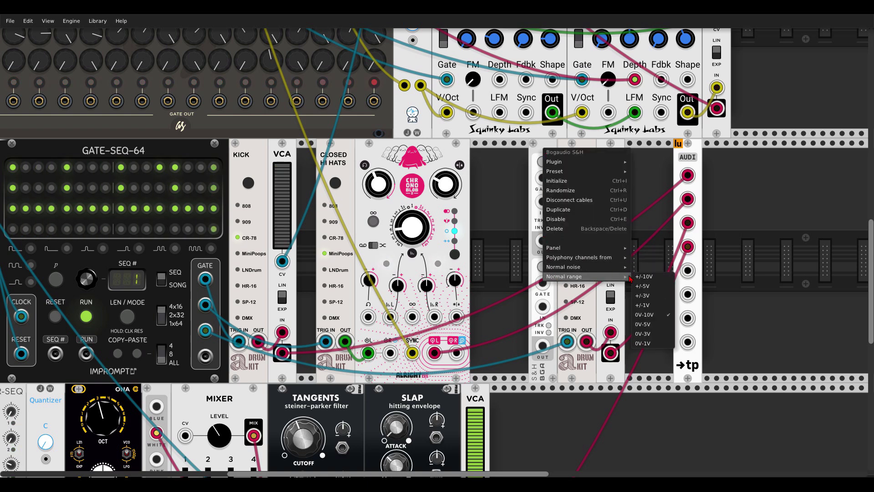
click(645, 324)
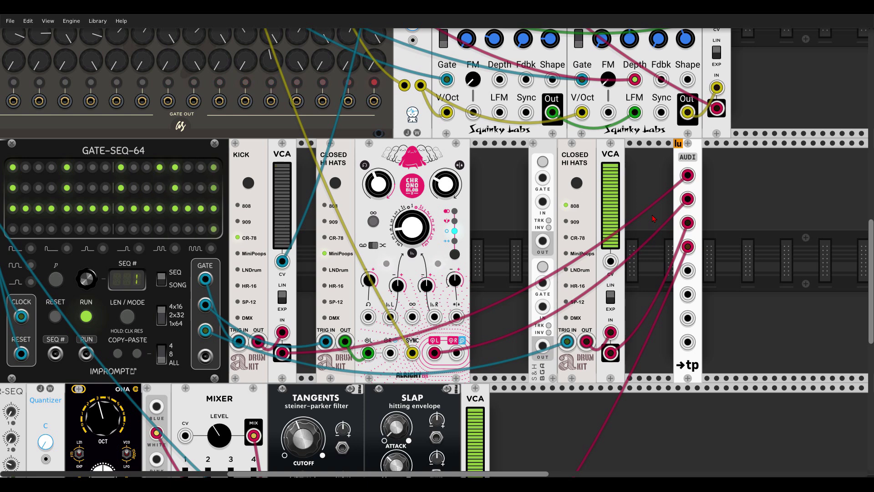
drag(205, 330, 549, 286)
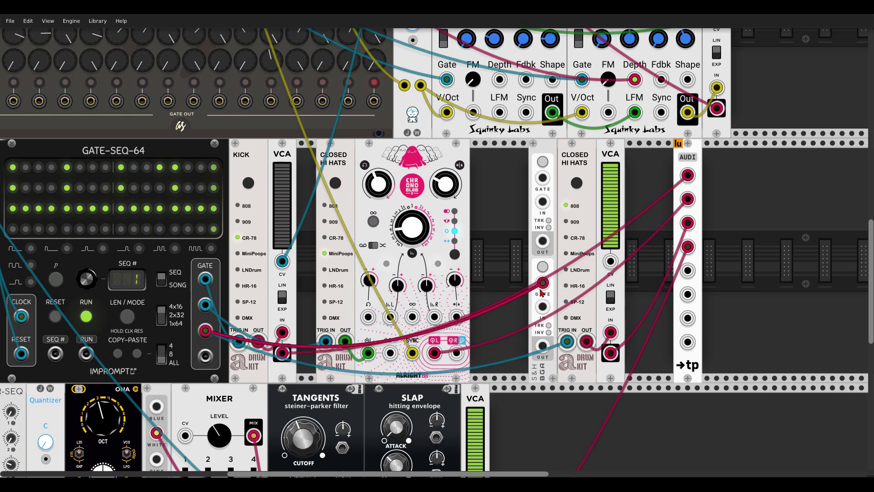
drag(543, 348, 610, 261)
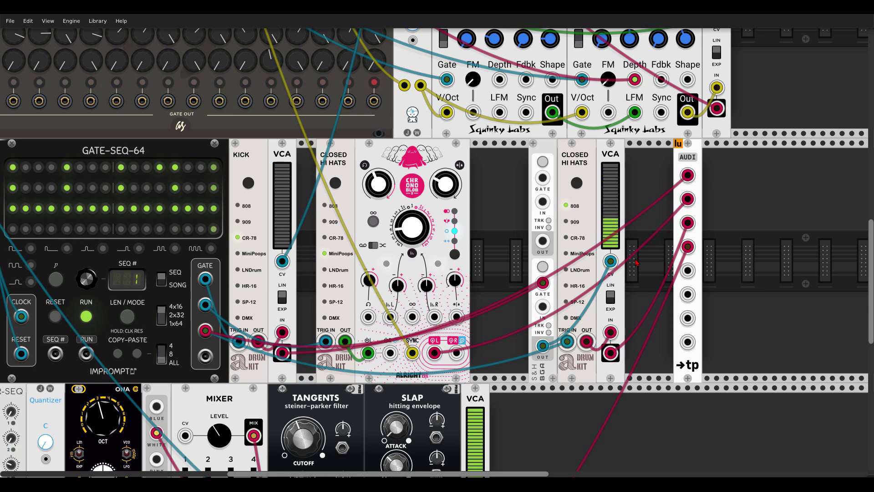
Step: Examine the bass voice's signal path through the oscillator, noise, mixer, Tangents filter, Slap envelope and VCA, and its mixer channel
scroll(567, 297, down, 5)
scroll(567, 297, left, 8)
scroll(567, 297, down, 4)
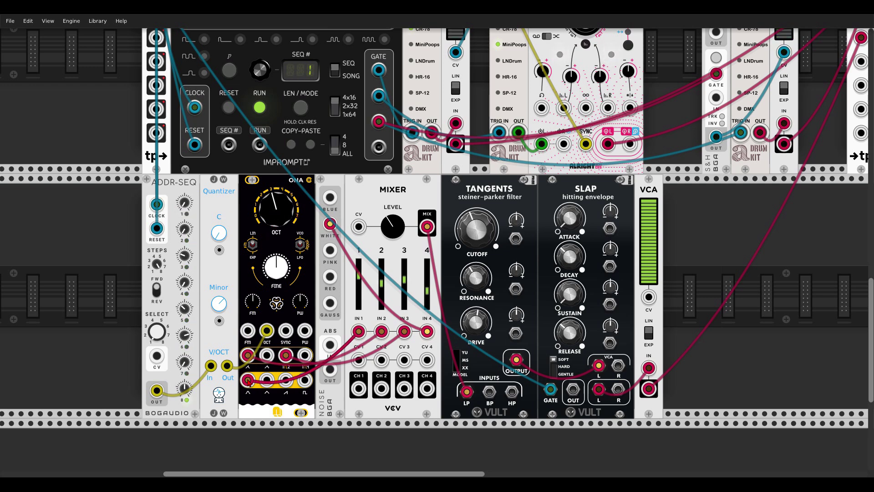
drag(252, 355, 329, 223)
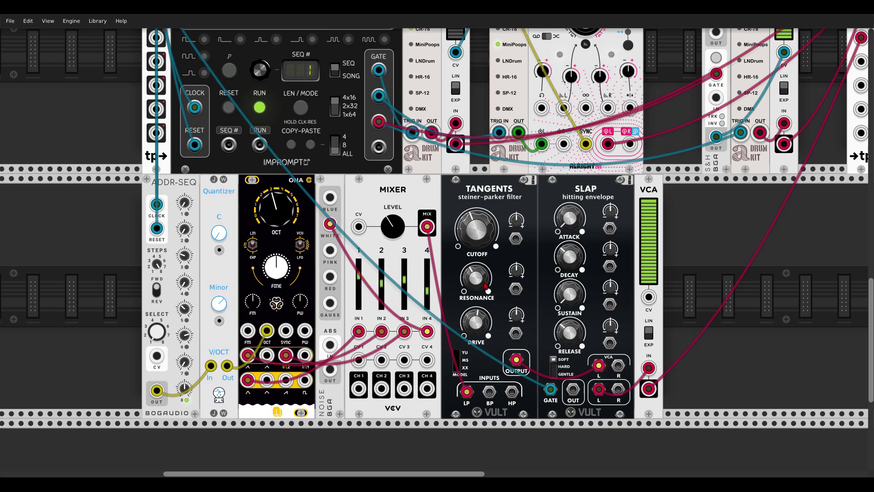
mouse_move(573, 341)
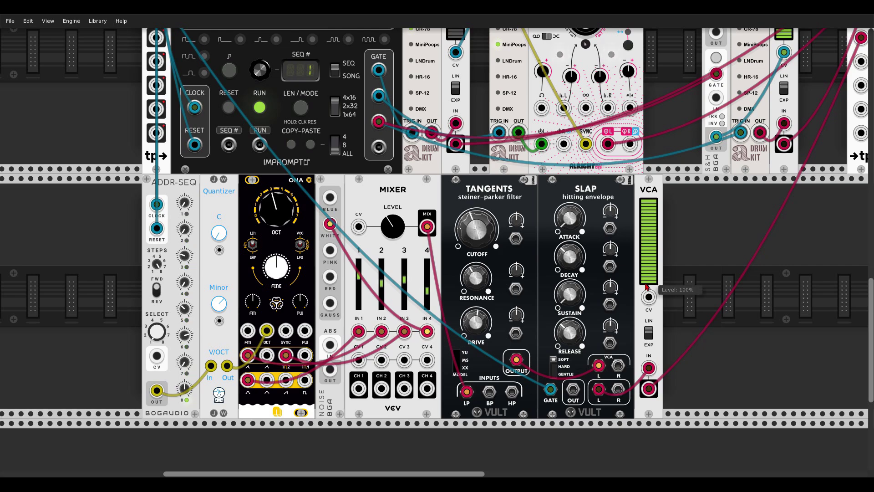
scroll(657, 362, up, 15)
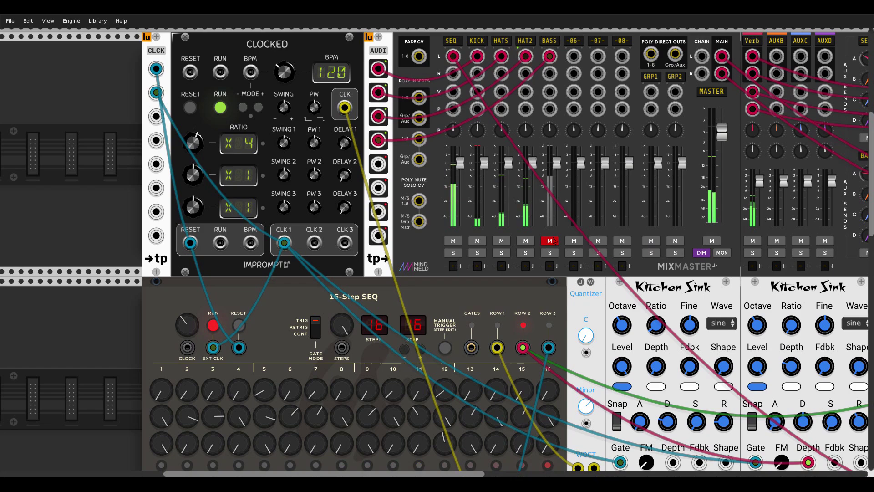
scroll(554, 242, down, 10)
scroll(555, 242, down, 5)
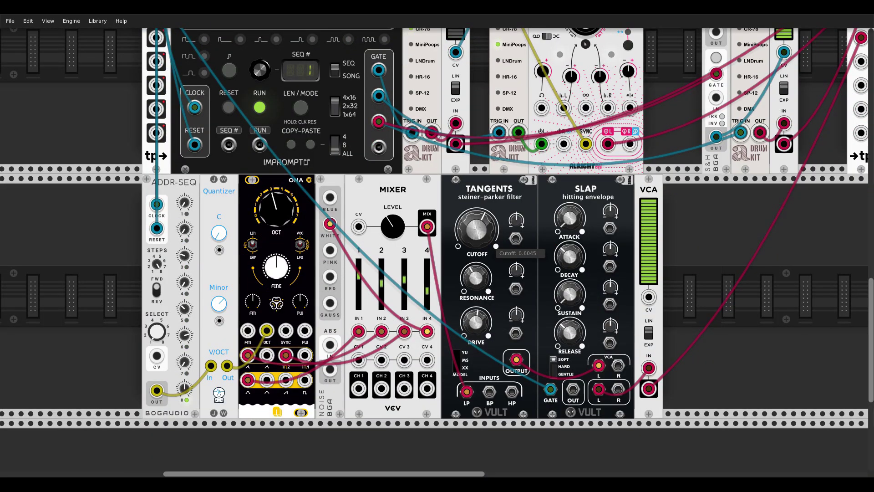
Step: Lower the Tangents filter's cutoff and add a second Bogaudio ADDR-SEQ beside the bass VCA
drag(476, 230, 477, 257)
right_click(714, 256)
text(addr)
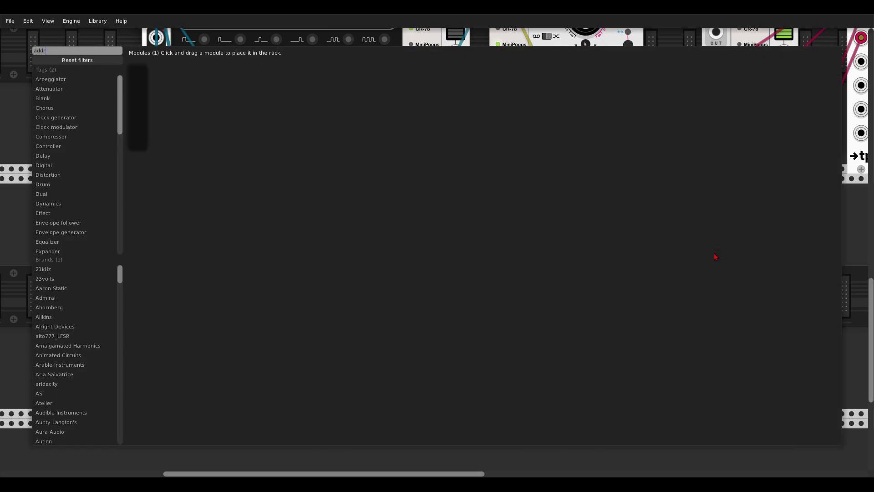
click(138, 82)
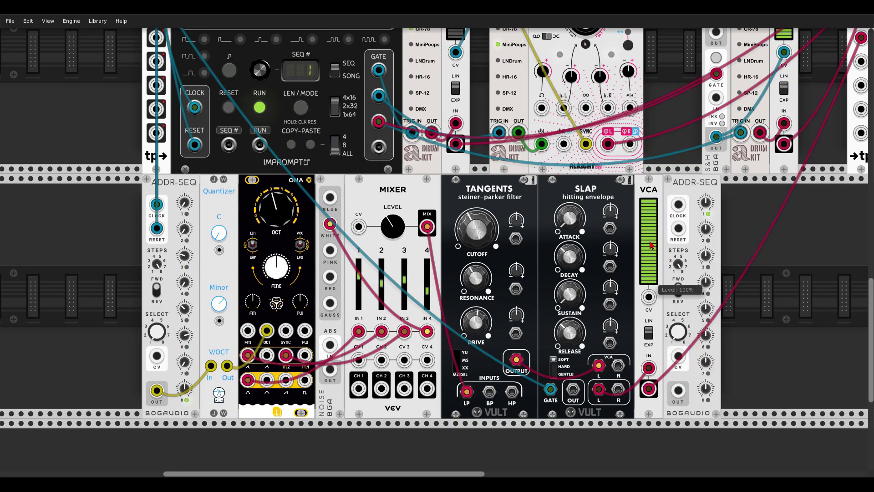
Step: Set the second ADDR-SEQ's output range to 0V-10V and reduce its number of steps
right_click(688, 189)
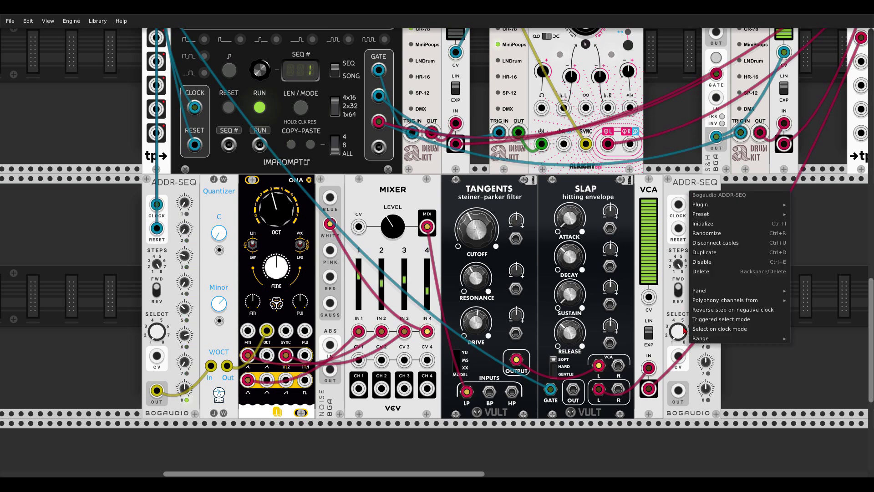
mouse_move(698, 342)
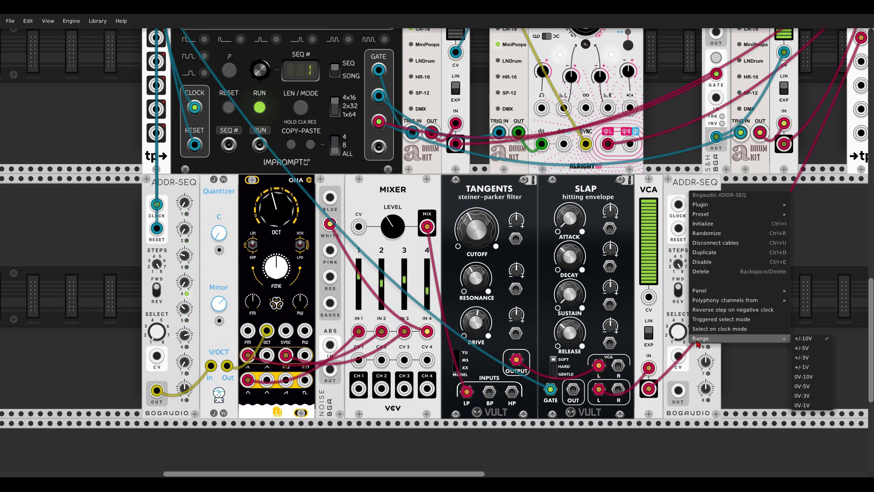
click(813, 381)
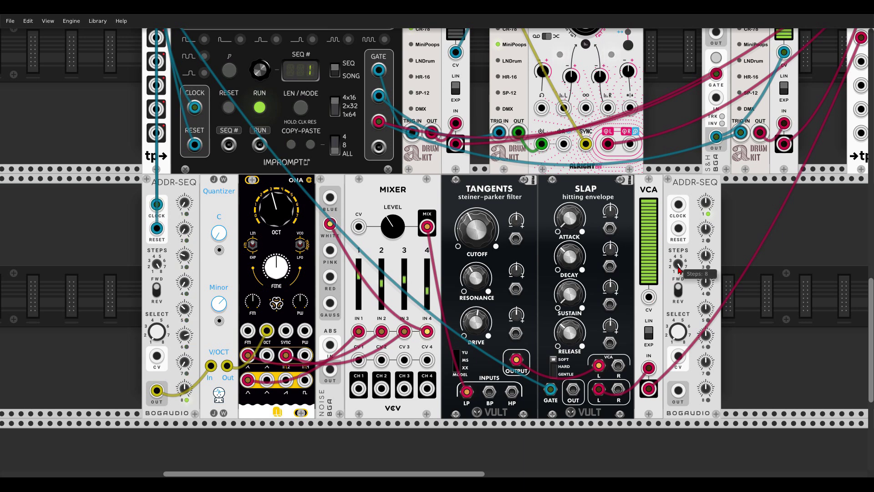
drag(678, 263, 678, 268)
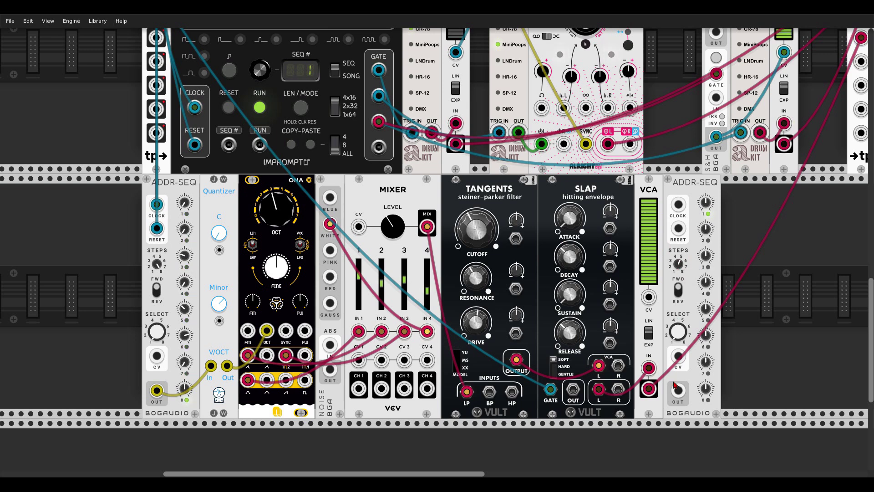
Step: Patch the second ADDR-SEQ's output to the bass VCA's CV and a clock signal to the sequencer's Clock input
drag(677, 391, 648, 296)
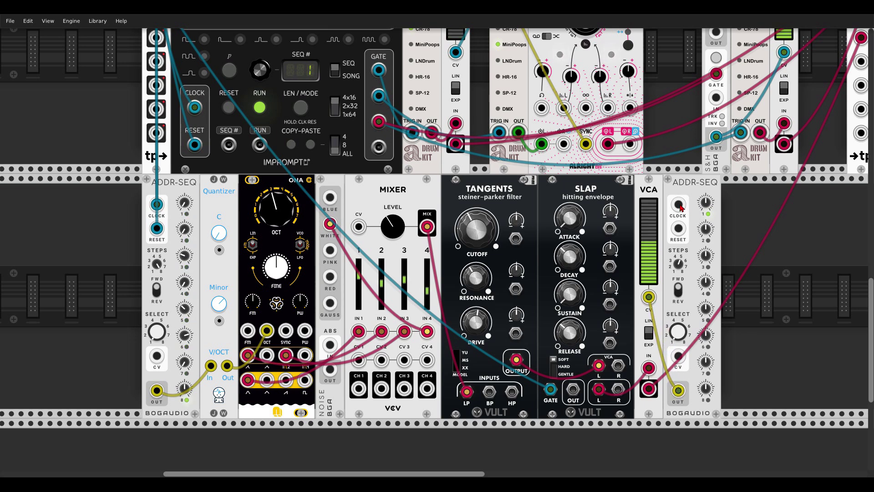
drag(156, 204, 678, 204)
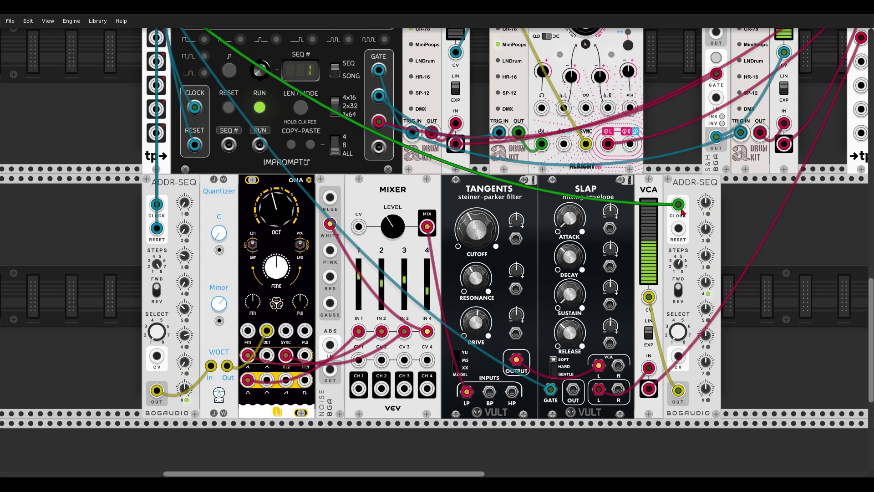
drag(682, 213, 689, 213)
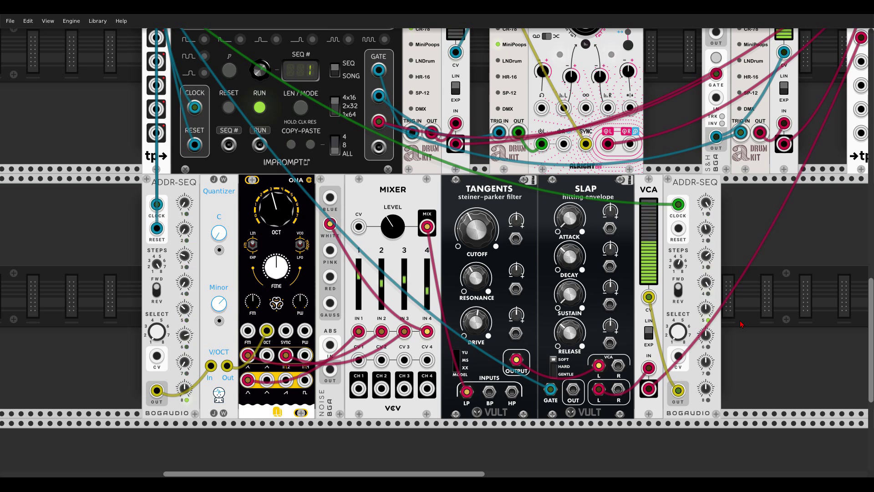
Step: Set the Tangents cutoff to about 0.363 and add a Bogaudio SLEW module beside the second ADDR-SEQ
mouse_move(476, 230)
mouse_down()
mouse_move(477, 209)
mouse_move(486, 235)
mouse_up()
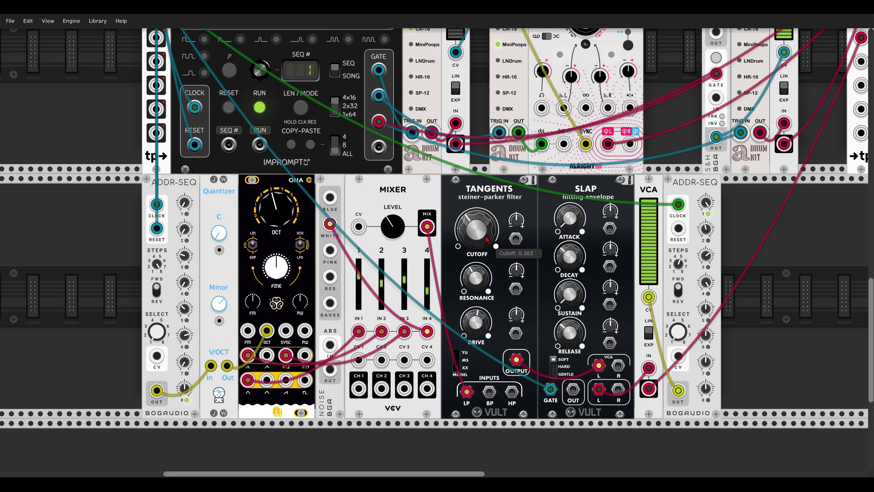
right_click(792, 285)
text(slew)
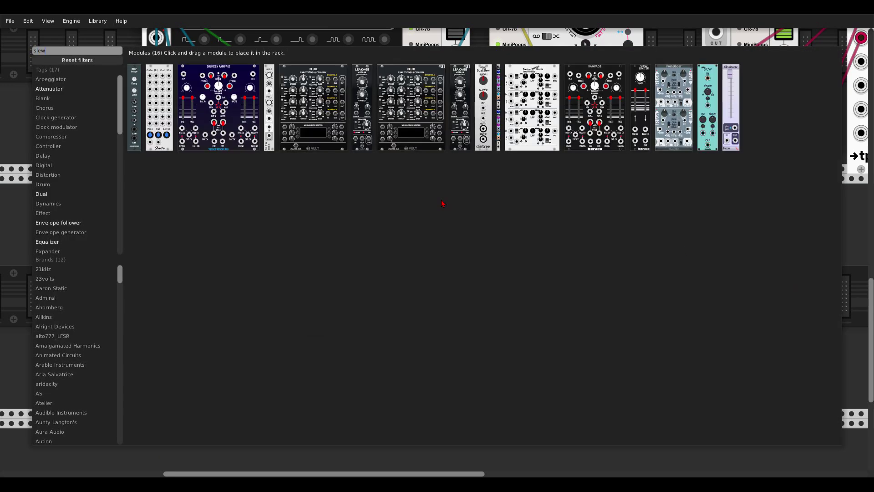
click(273, 79)
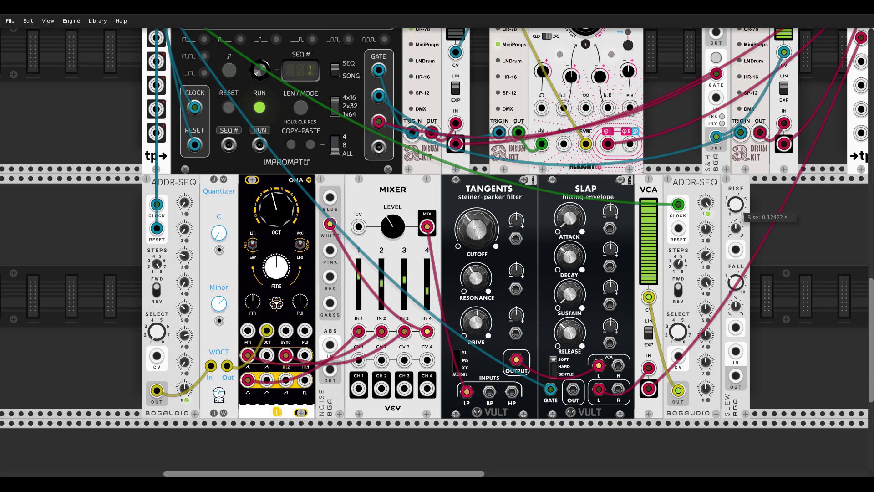
Step: Set the SLEW's Fall to about 0.008 s and route the second ADDR-SEQ's output through it to the bass VCA's CV
drag(736, 280, 736, 295)
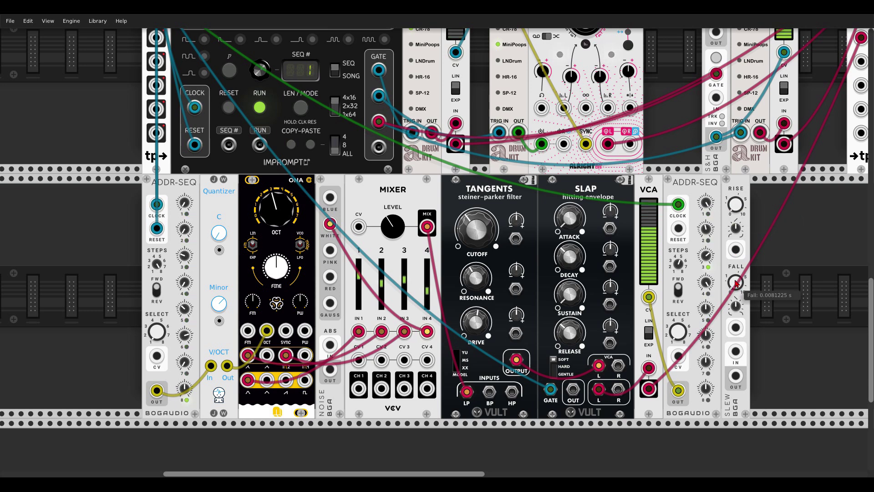
mouse_move(650, 298)
mouse_down()
mouse_move(736, 351)
mouse_move(648, 297)
mouse_up()
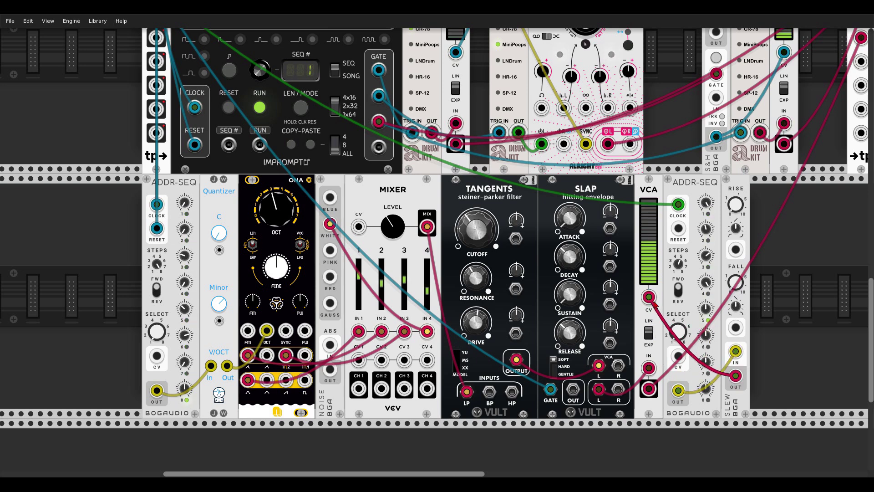
Step: Patch the second ADDR-SEQ's output to the Tangents cutoff CV input and fine-tune the modulation amount and base cutoff
mouse_move(493, 242)
mouse_down()
mouse_move(493, 212)
mouse_move(492, 239)
mouse_up()
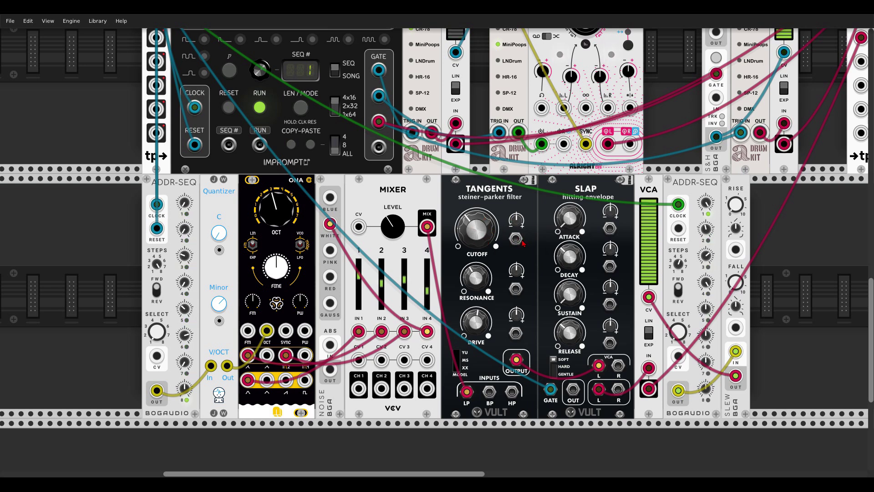
drag(516, 239, 678, 390)
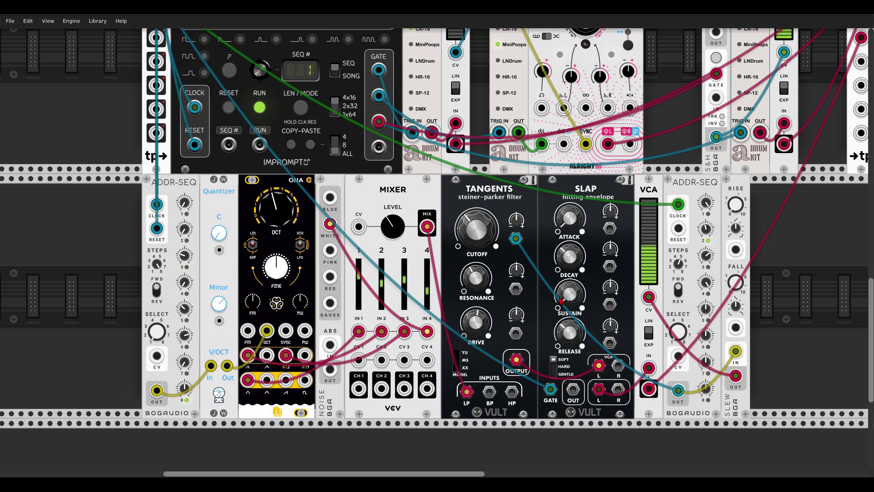
drag(516, 220, 516, 221)
mouse_move(488, 236)
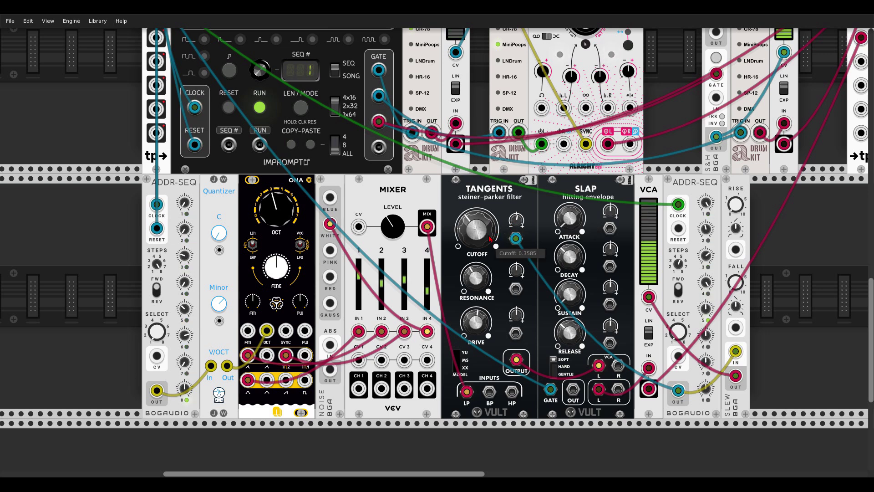
drag(488, 236, 476, 237)
Step: Add a Bogaudio ADDR-SEQ module in the gap beside the macro oscillator 2
scroll(487, 200, down, 3)
scroll(606, 197, up, 3)
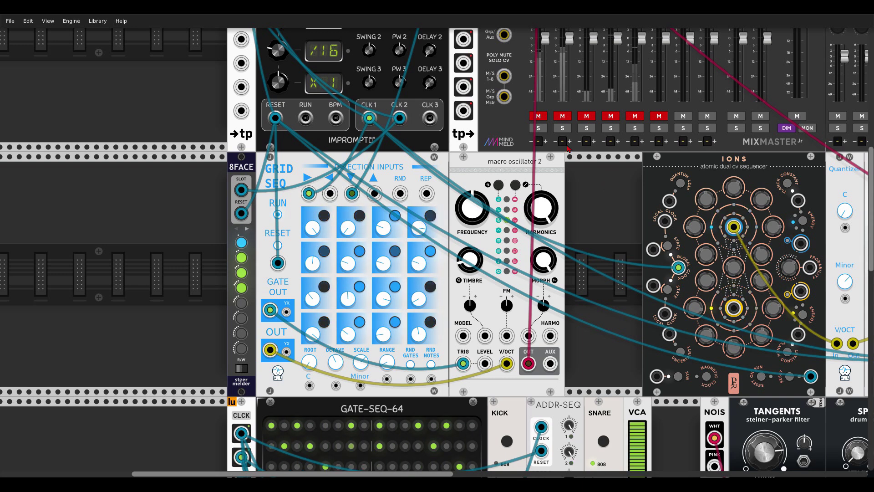
right_click(523, 163)
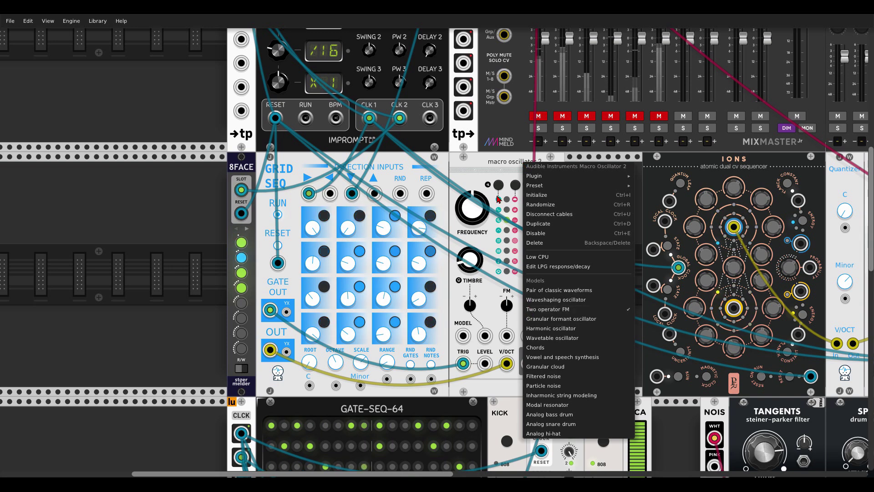
click(489, 169)
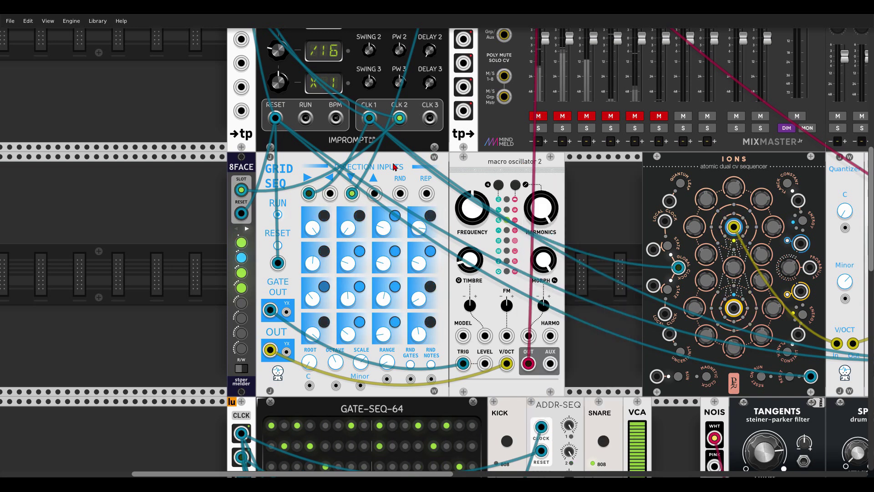
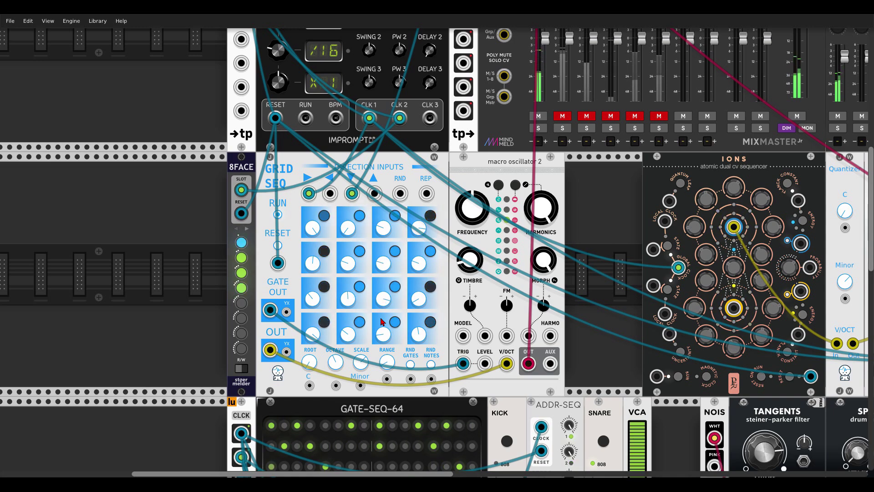
key(Return)
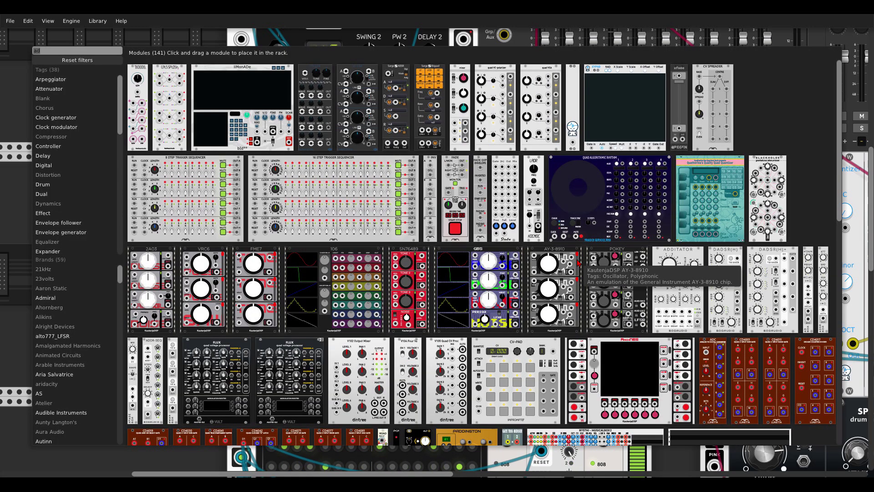
text(addr)
key(Return)
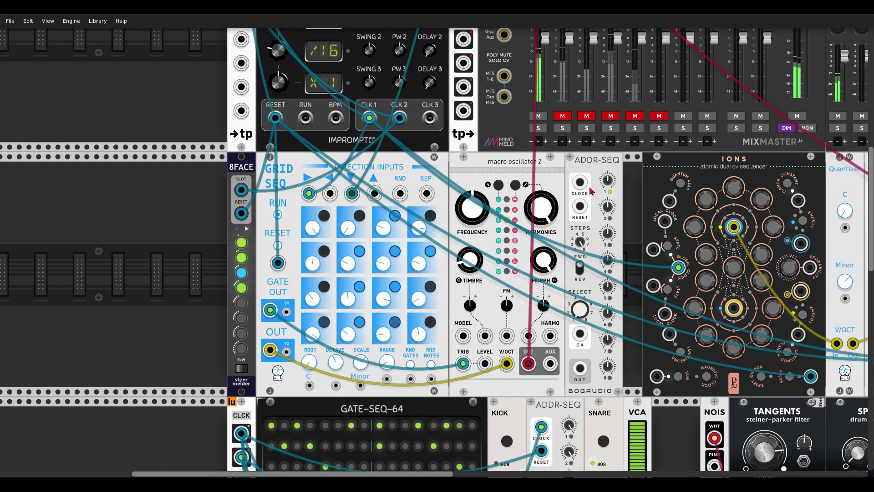
Step: Patch GRID SEQ's gate output to the new ADDR-SEQ's Clock input and CLOCKED's reset signal to its Reset input
drag(579, 182, 271, 310)
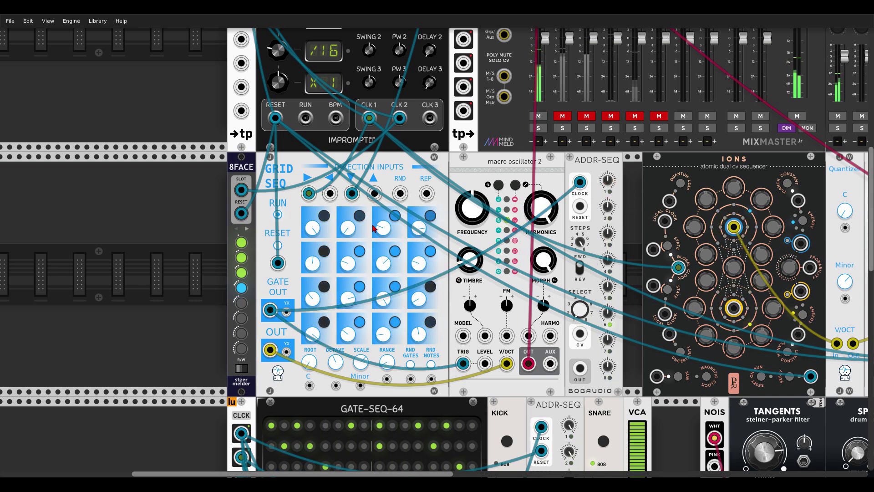
mouse_move(385, 229)
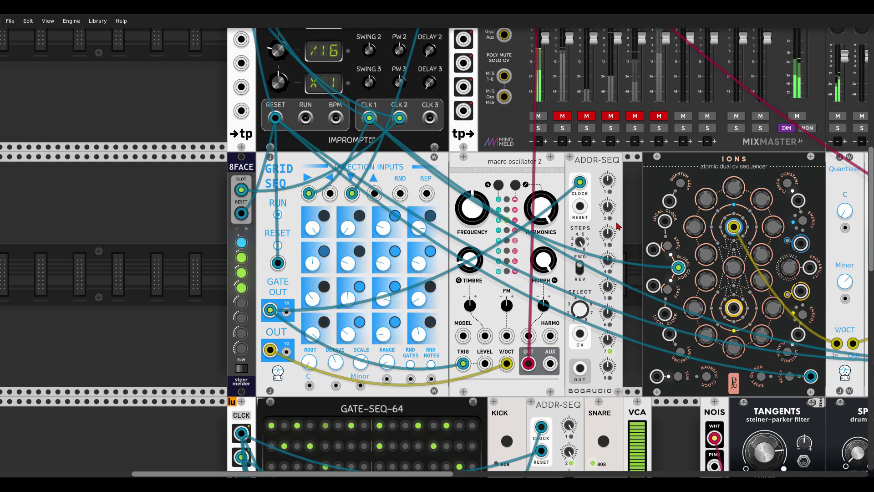
drag(579, 206, 275, 118)
scroll(286, 127, up, 5)
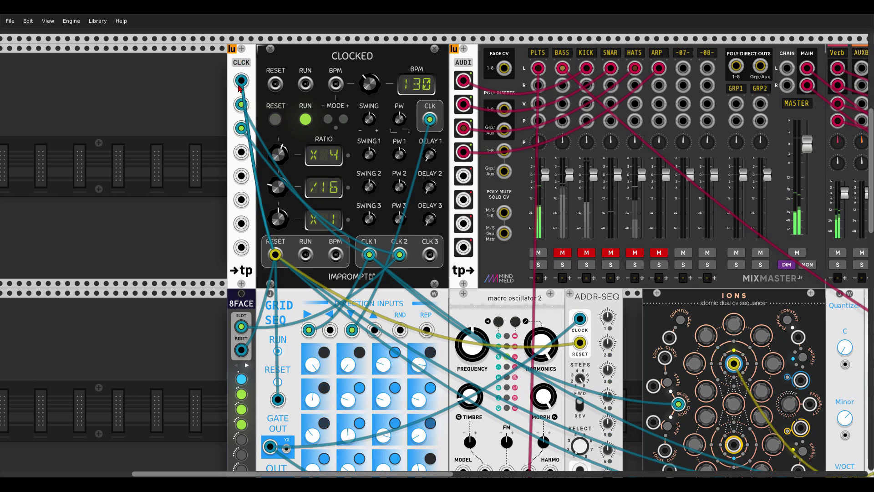
scroll(463, 214, down, 5)
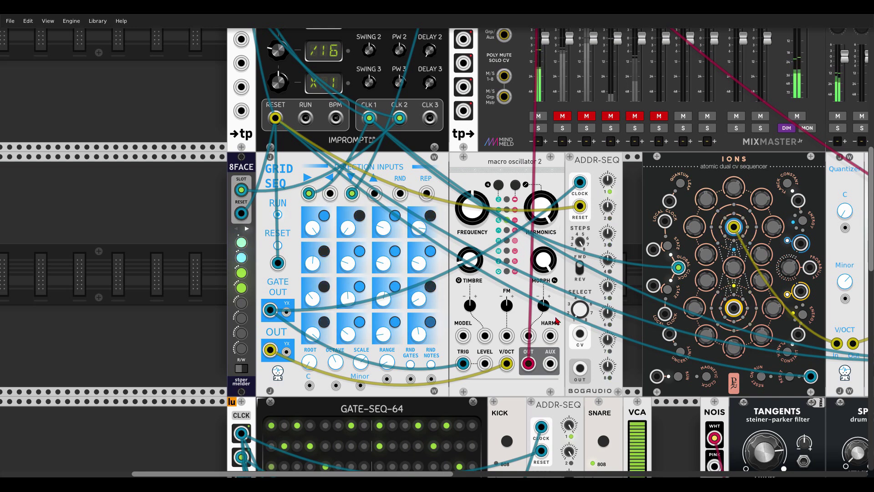
Step: Patch the new ADDR-SEQ's output to the Timbre CV input of the macro oscillator 2
drag(580, 368, 485, 336)
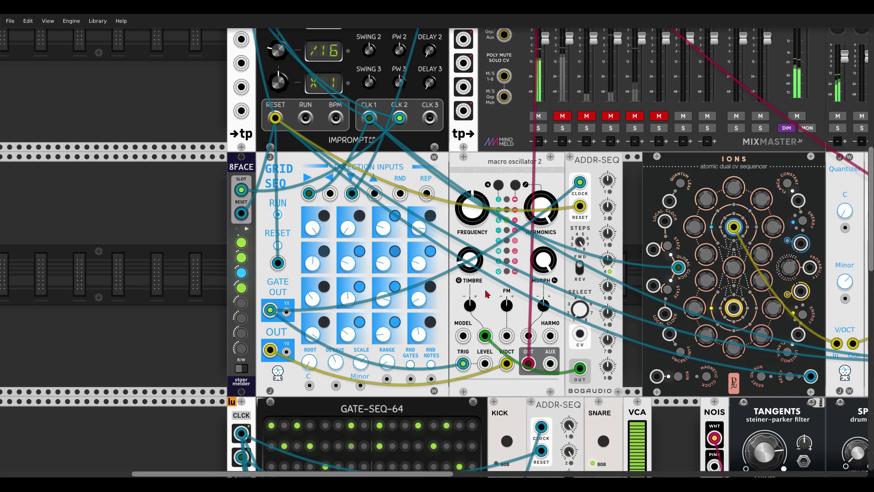
mouse_move(474, 310)
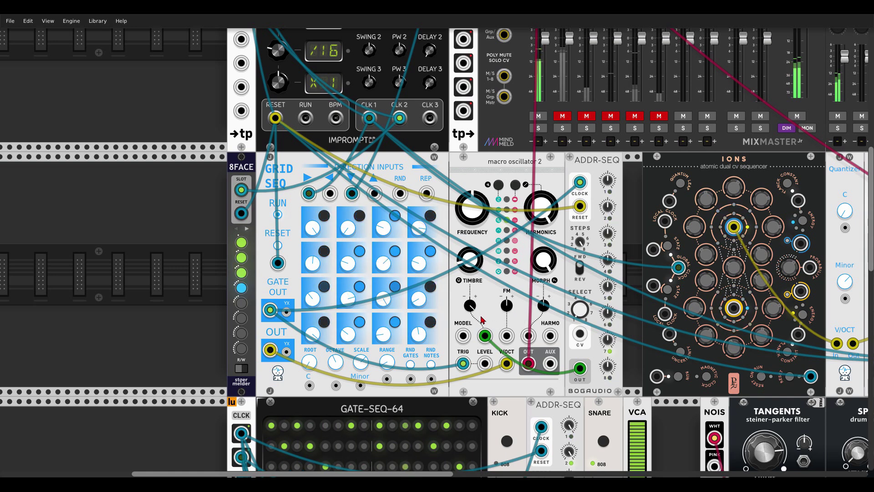
mouse_move(608, 233)
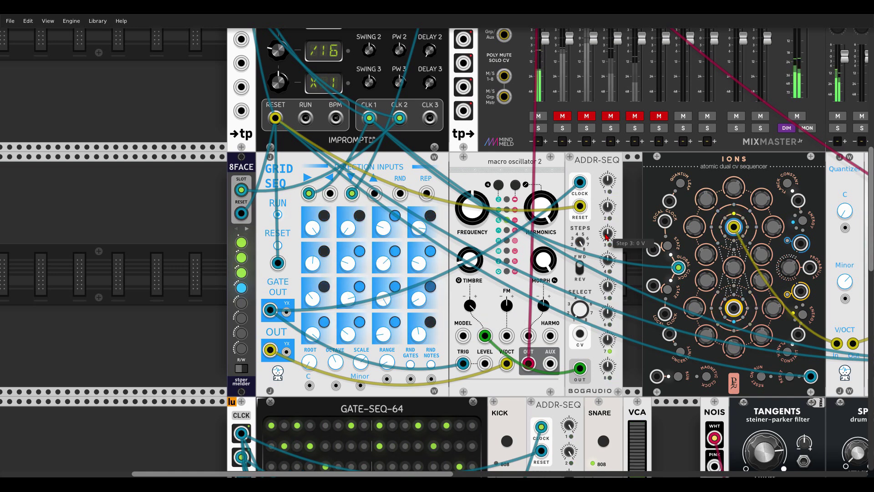
drag(607, 233, 608, 237)
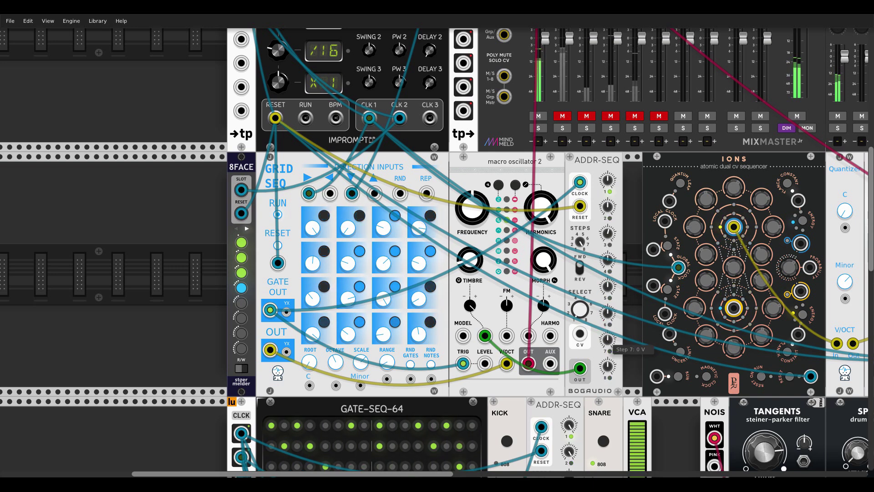
mouse_move(607, 342)
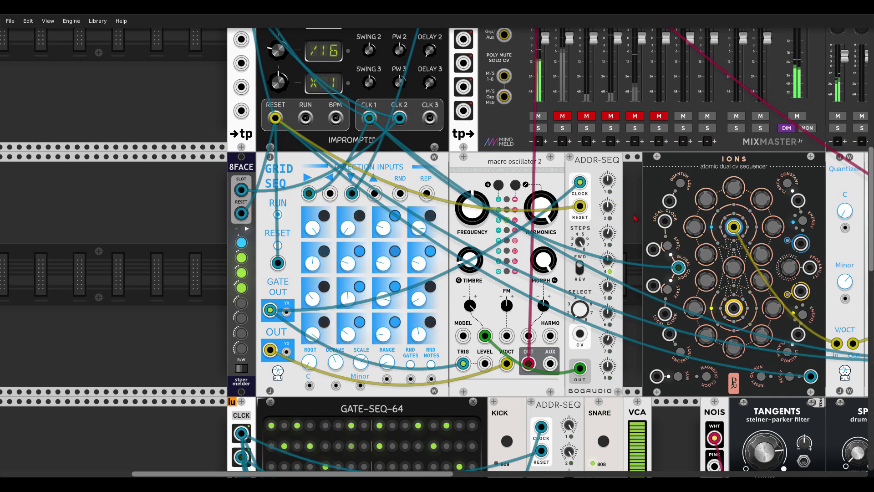
Step: Combine ALGORHYTHM's step 3 and step 7 gate outputs in BOOL and patch its XOR output to Percussive Vibration's ACC.TRIG input
drag(636, 218, 92, 194)
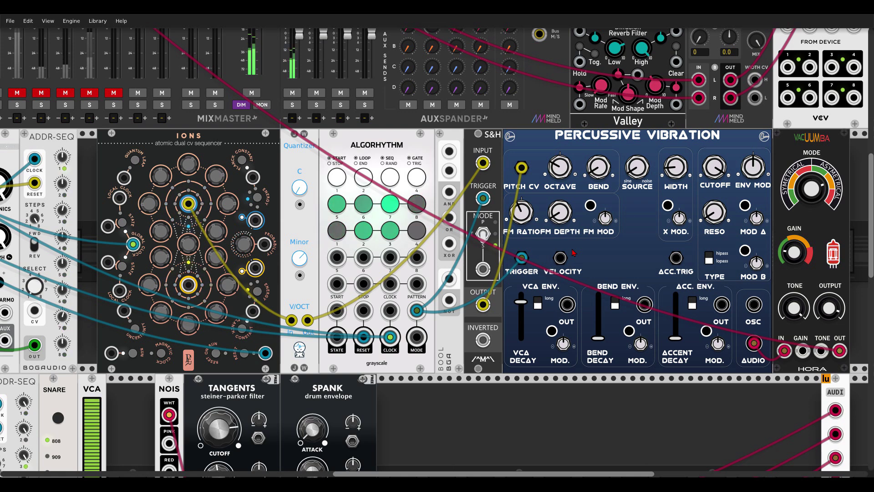
scroll(468, 174, left, 3)
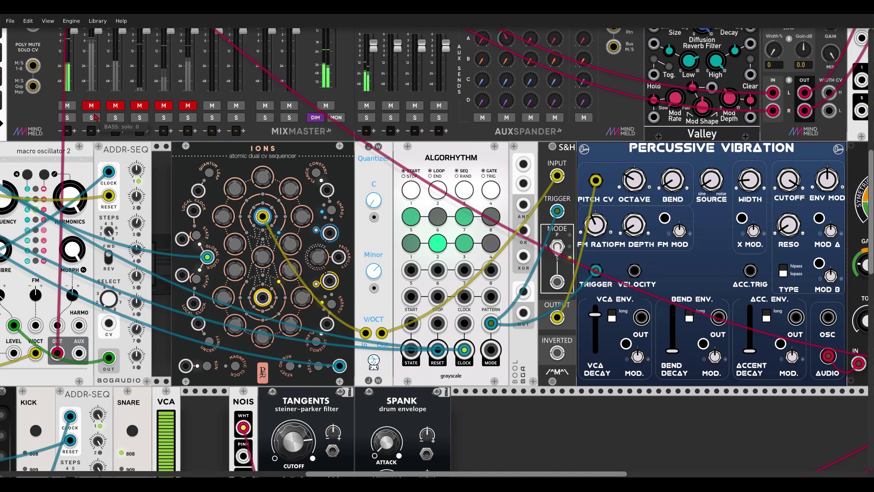
scroll(468, 174, right, 4)
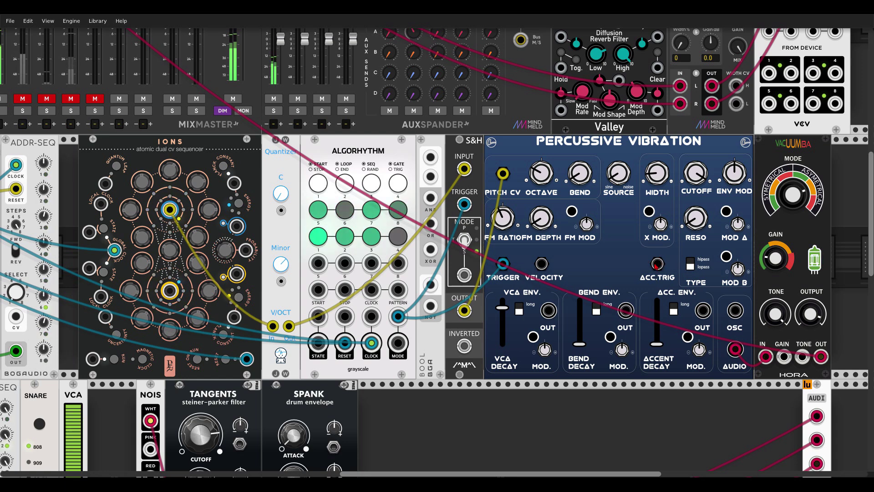
mouse_move(657, 311)
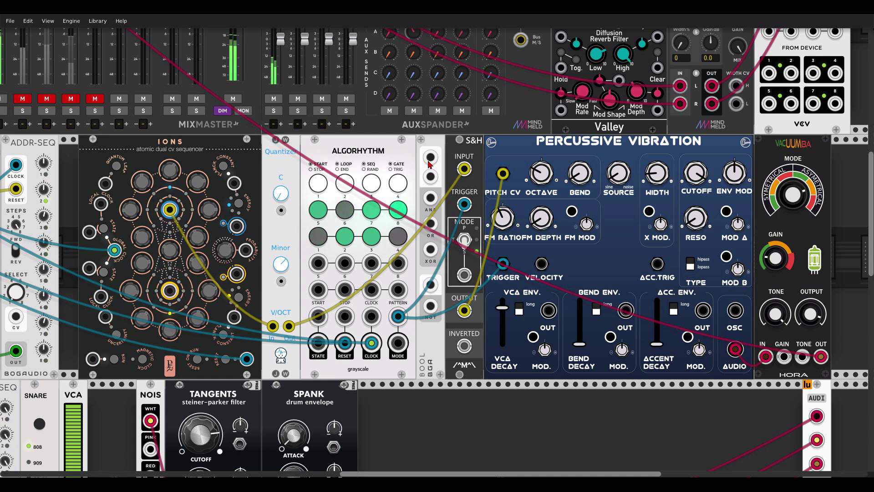
drag(372, 263, 430, 157)
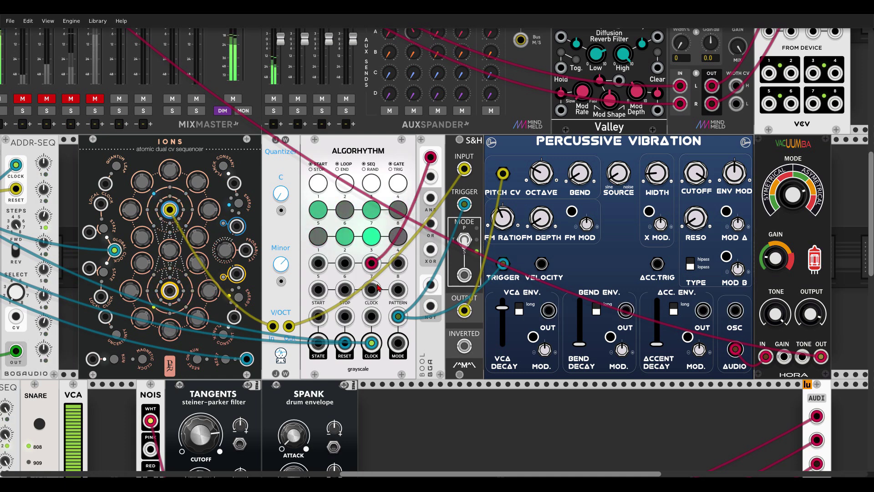
drag(377, 286, 428, 180)
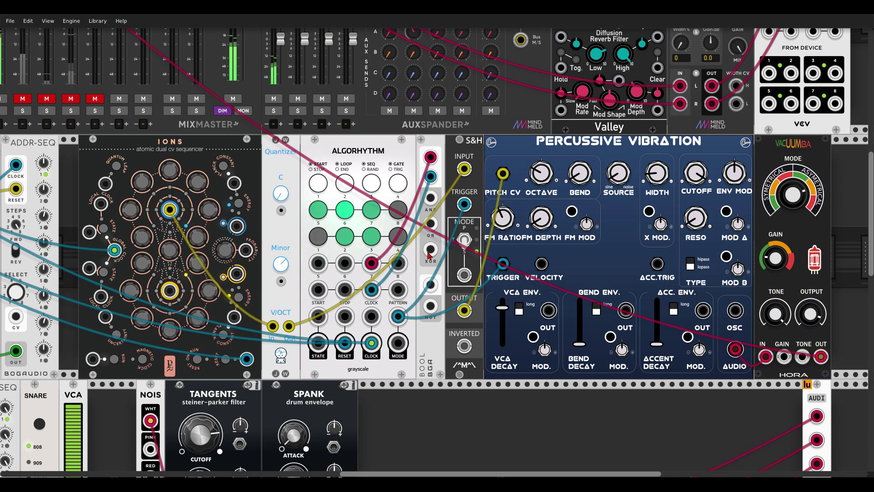
drag(429, 256, 658, 264)
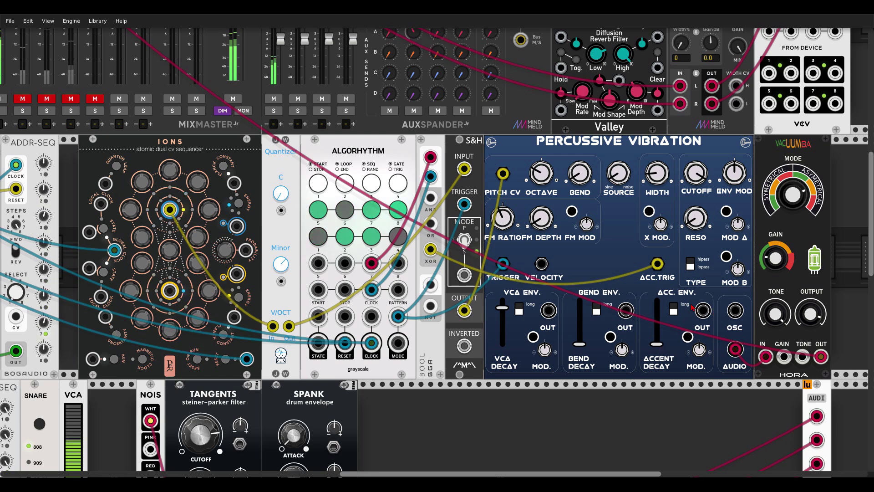
Step: Patch Percussive Vibration's accent envelope output to its FM MOD input, raising the accent decay and adjusting the FM modulation amount
drag(703, 312, 573, 211)
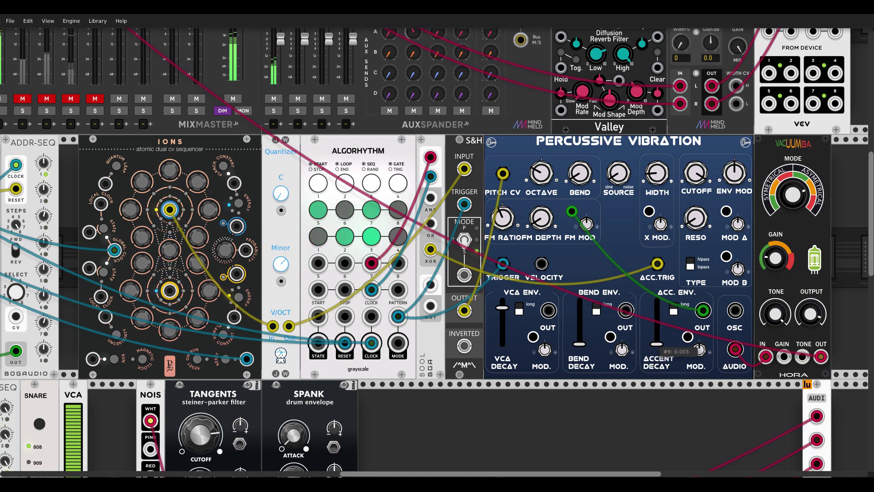
mouse_move(589, 229)
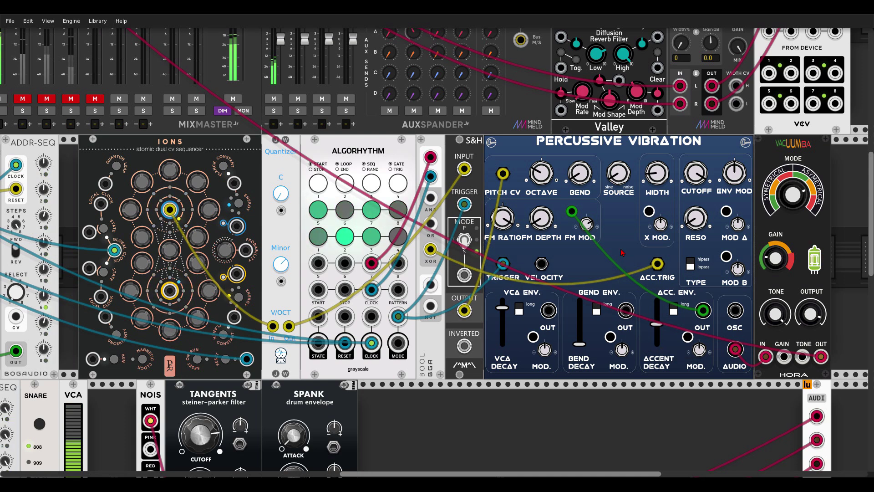
Step: Shorten Percussive Vibration's VCA decay slightly and patch its accent envelope output to the Vacuumba's Gain CV input
mouse_move(502, 310)
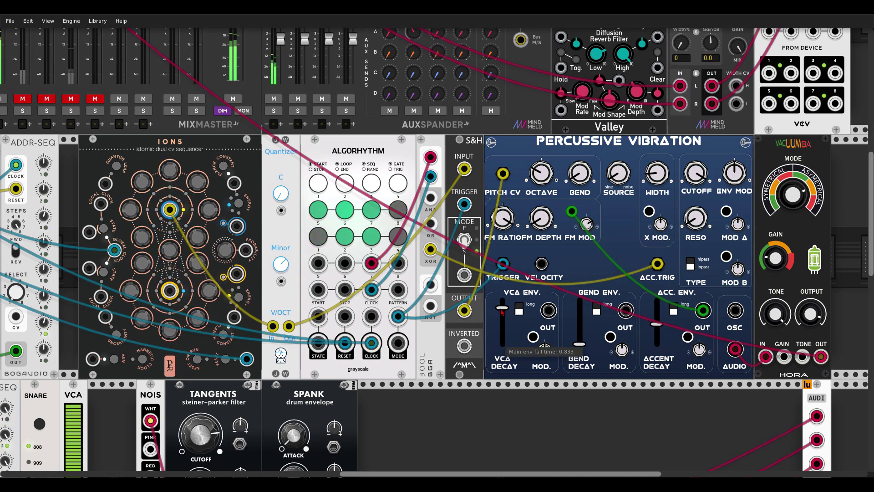
drag(502, 305, 502, 313)
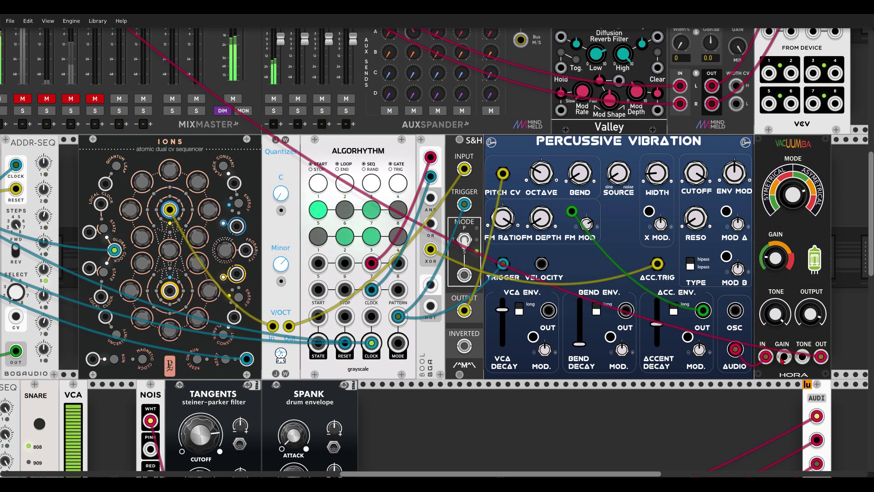
drag(784, 358, 703, 310)
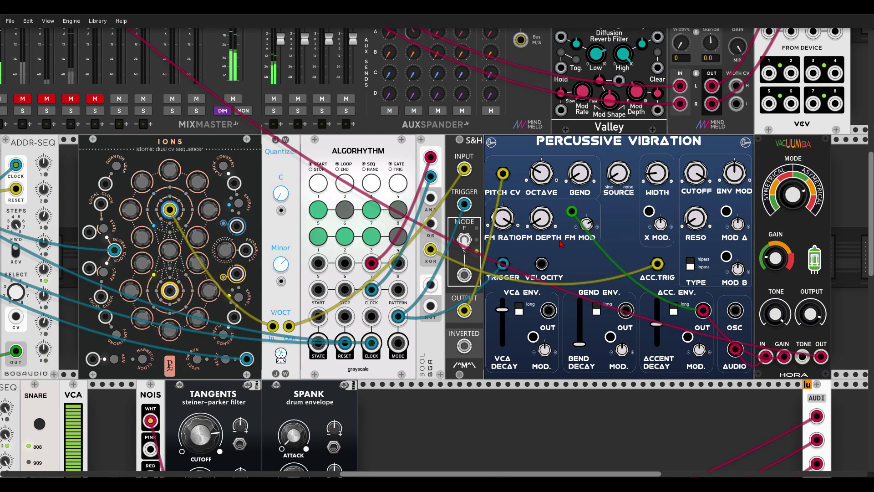
Step: Solo and unmute the SNAR channel on the MixMaster to hear the snare part alone
scroll(386, 385, down, 5)
scroll(386, 385, left, 10)
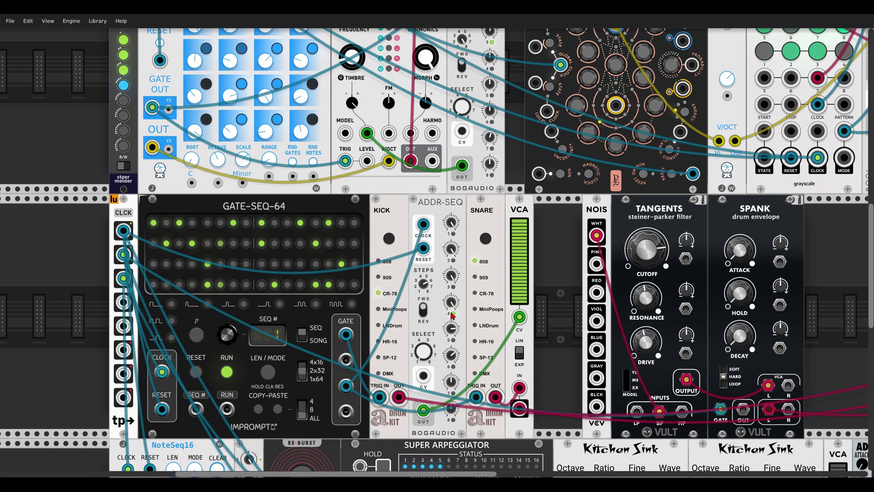
scroll(530, 342, up, 10)
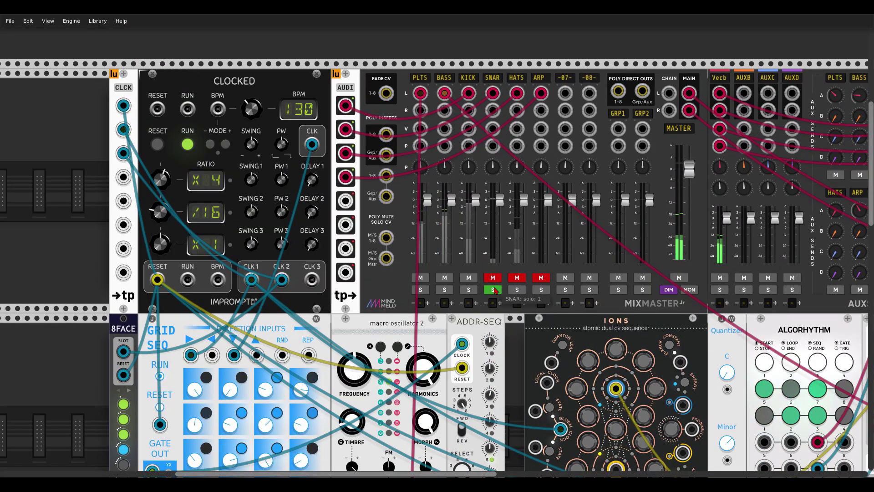
click(492, 278)
scroll(519, 342, down, 5)
scroll(519, 343, down, 5)
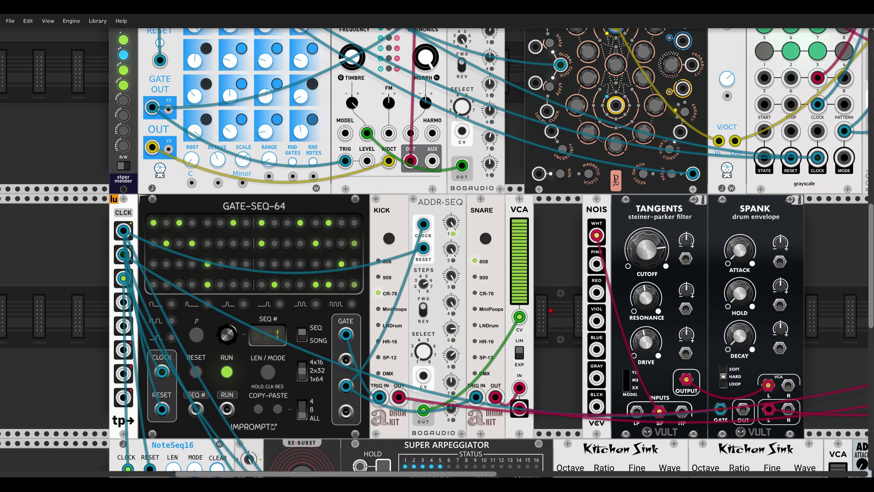
Step: Unmute and solo the HATS channel on the MixMaster, then return to the noise, TANGENTS and SPANK hi-hat modules
drag(549, 310, 371, 298)
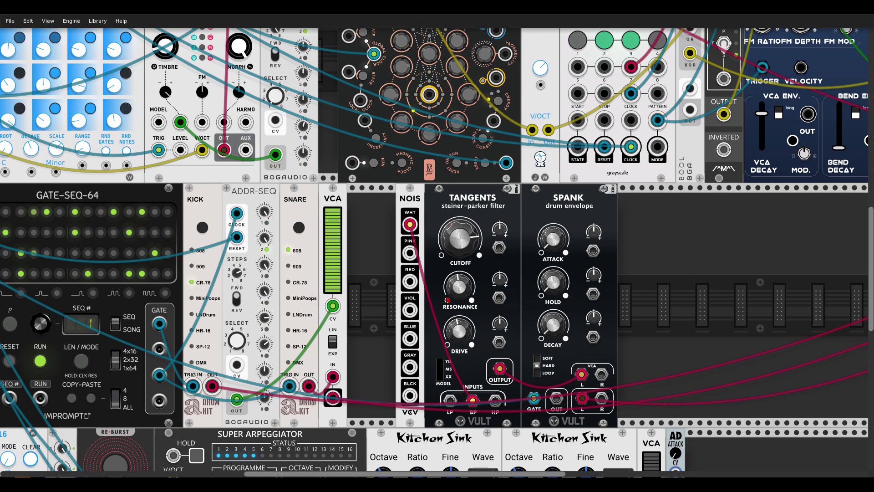
drag(448, 299, 474, 401)
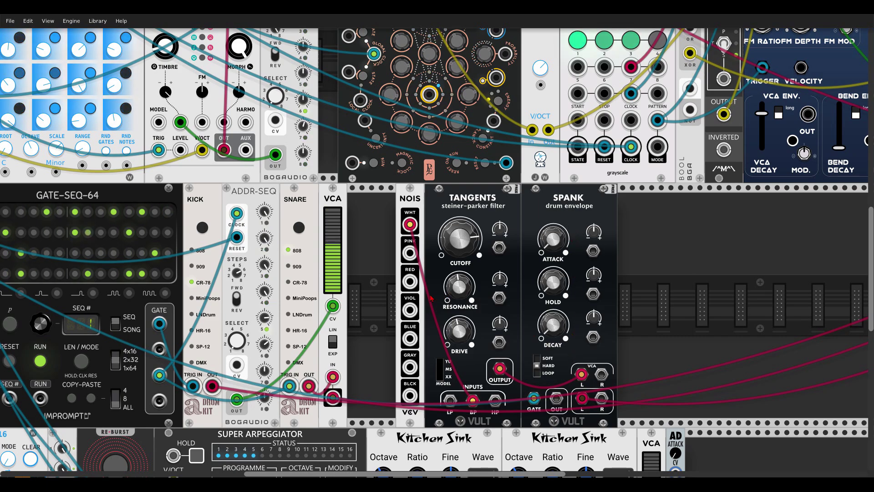
scroll(456, 300, up, 10)
click(335, 268)
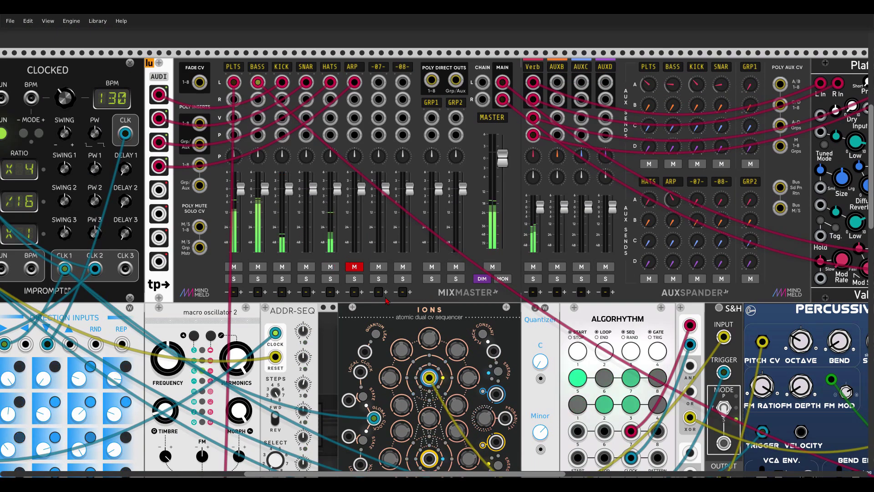
click(329, 280)
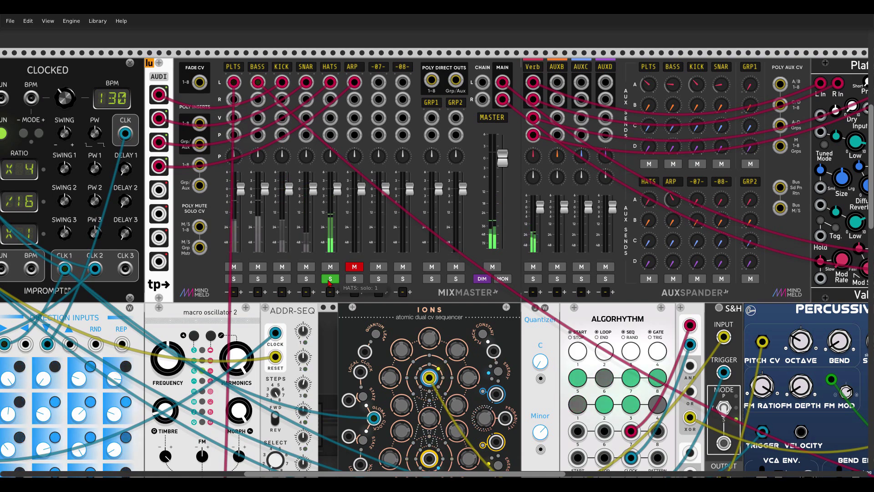
scroll(553, 337, down, 13)
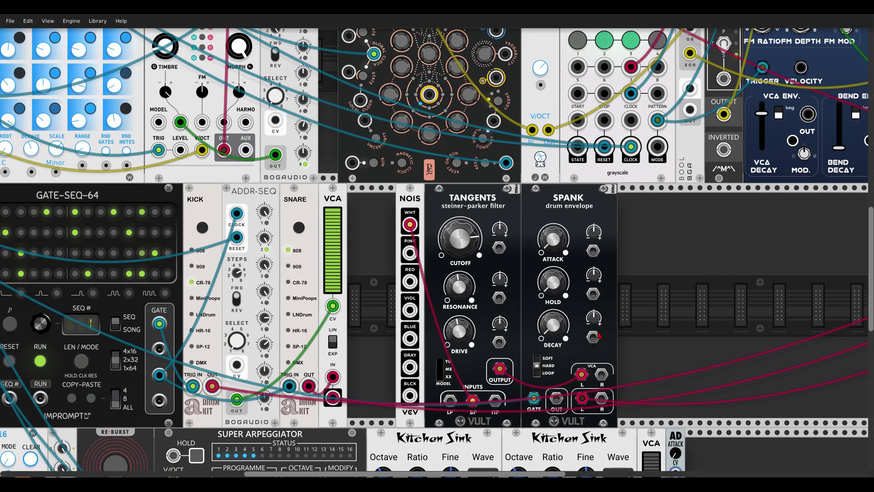
Step: Raise SPANK's decay slightly for the hi-hat and fine-tune the drive amount on the TANGENTS filter
mouse_move(564, 330)
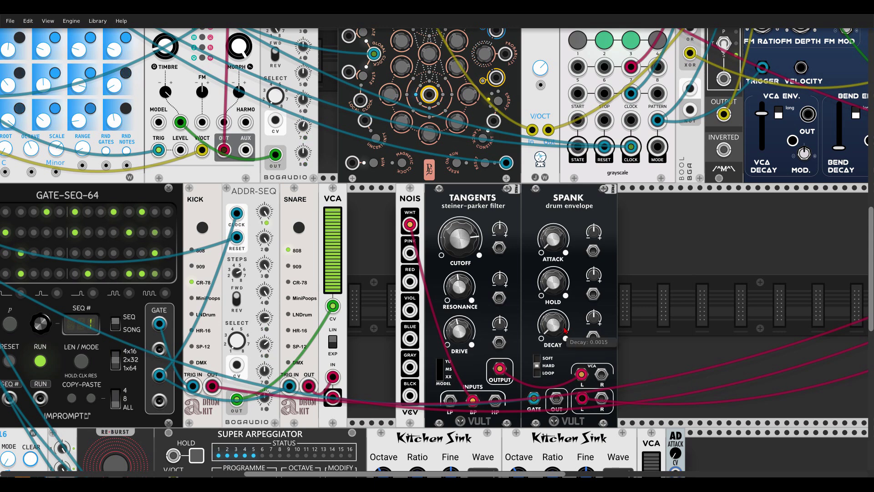
drag(553, 324, 553, 319)
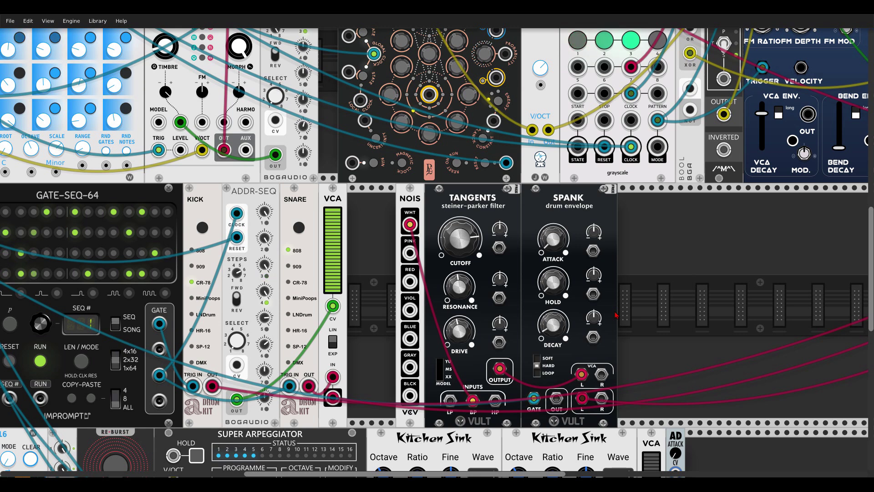
mouse_move(565, 336)
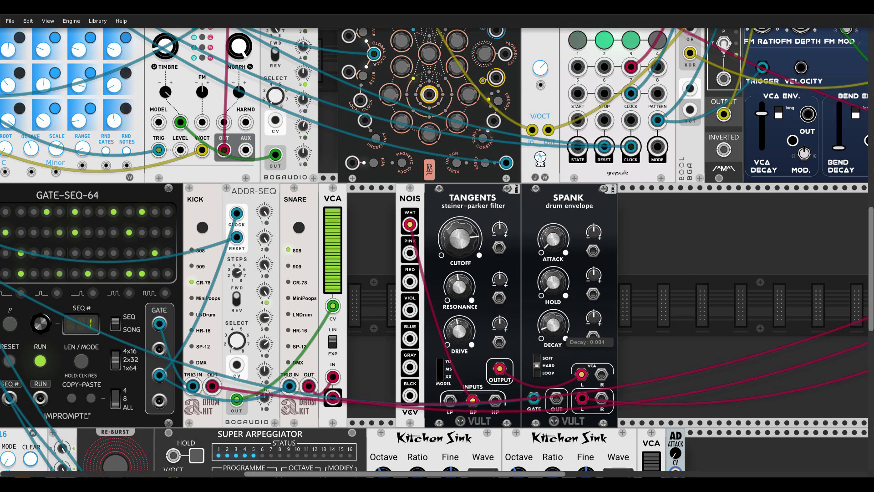
drag(564, 336, 565, 332)
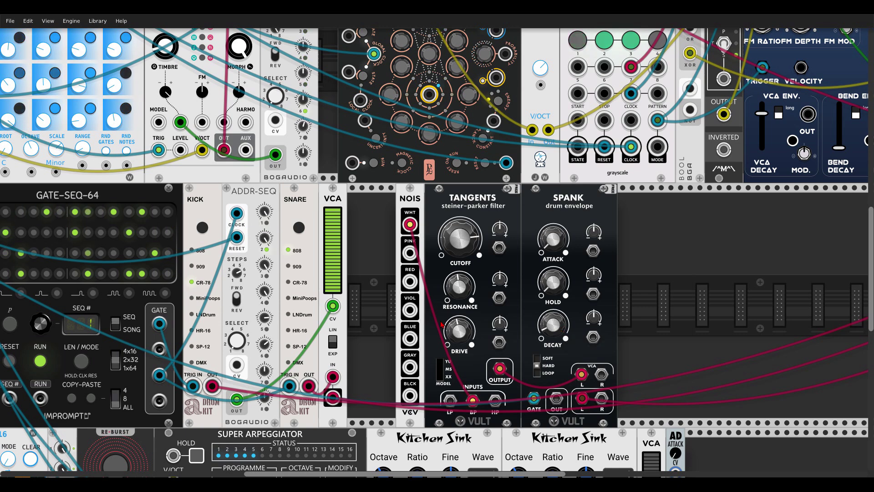
mouse_move(461, 336)
mouse_move(460, 335)
mouse_down()
mouse_move(460, 325)
mouse_move(460, 336)
mouse_up()
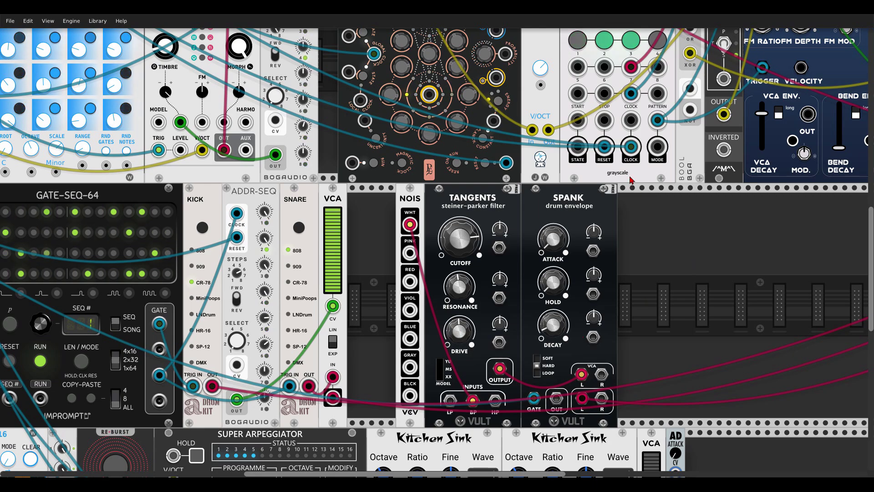
Step: Duplicate the Algorhythm module into the free space beside SPANK and turn off the HATS channel's solo
key(ctrl+d)
scroll(405, 239, up, 5)
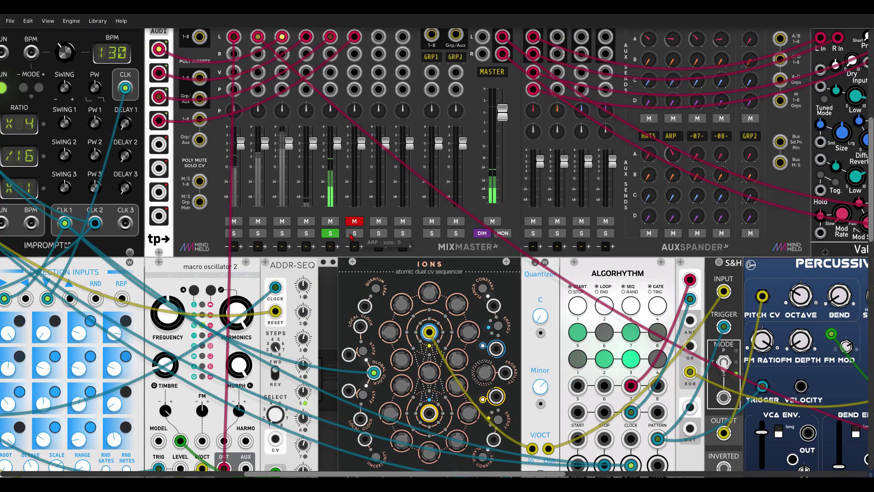
scroll(469, 339, down, 4)
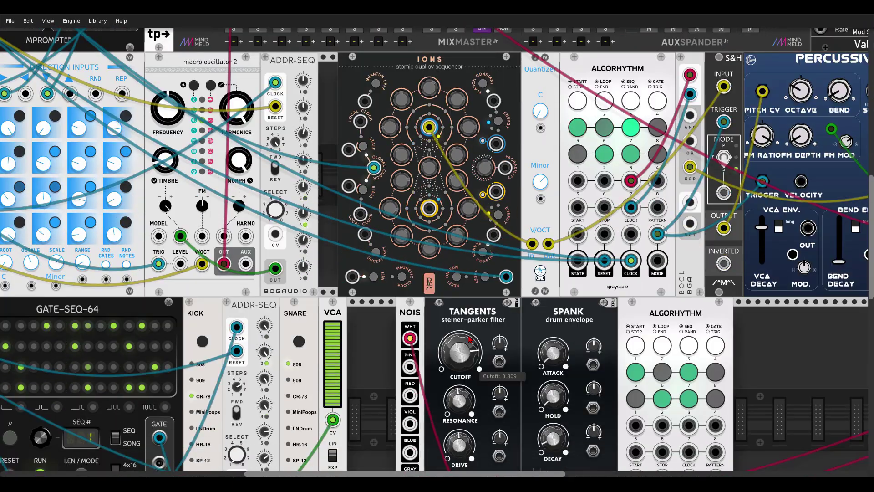
scroll(361, 222, up, 4)
scroll(361, 221, down, 6)
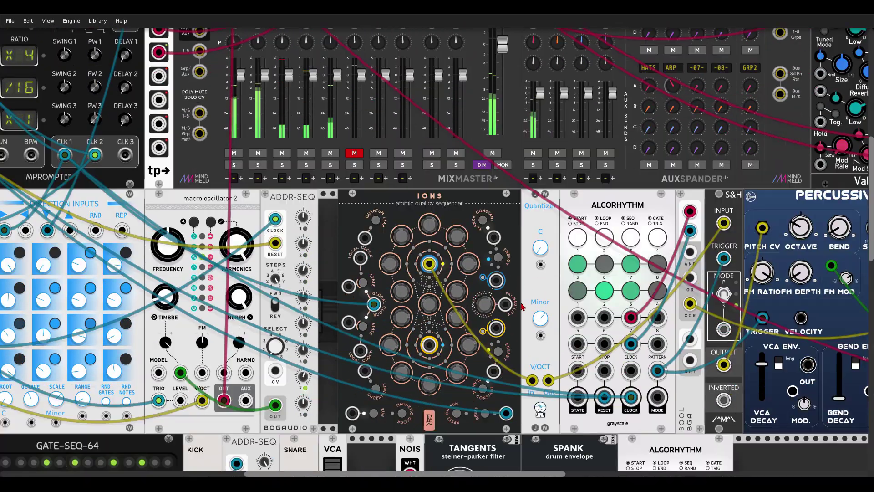
scroll(691, 262, right, 1)
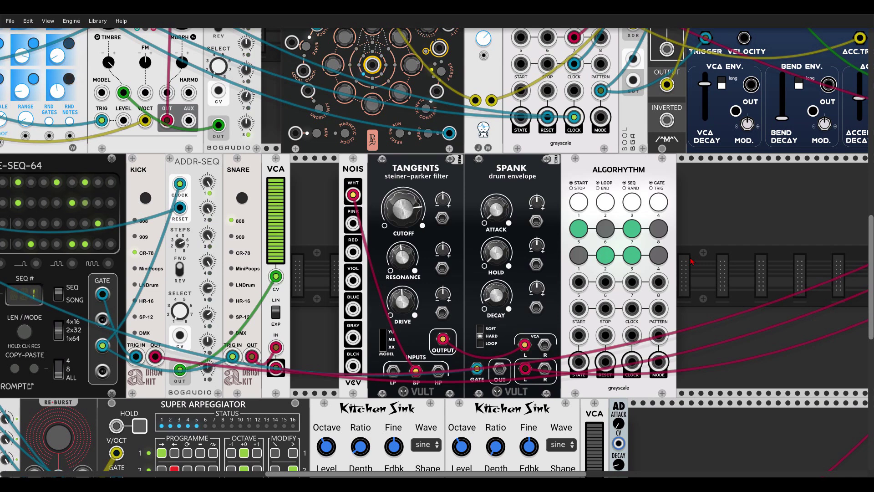
Step: Set the duplicated Algorhythm's sequence length to seven steps and return its display to grid programming
right_click(624, 174)
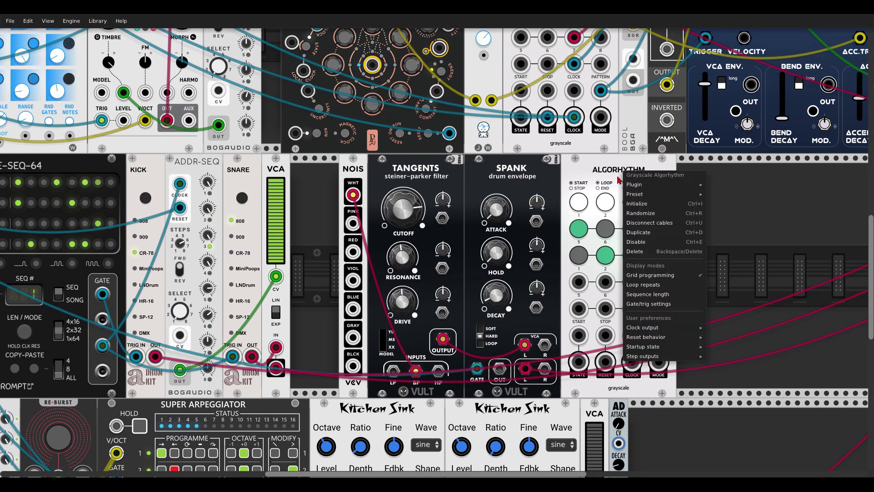
click(643, 294)
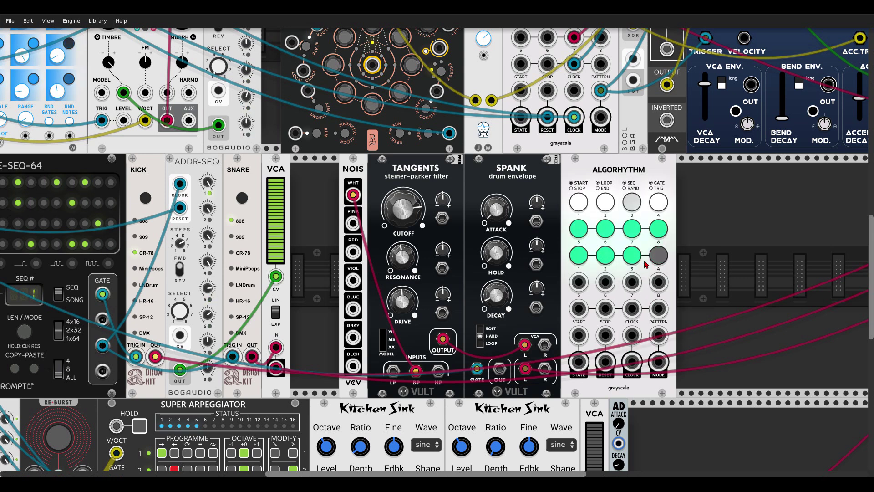
right_click(634, 178)
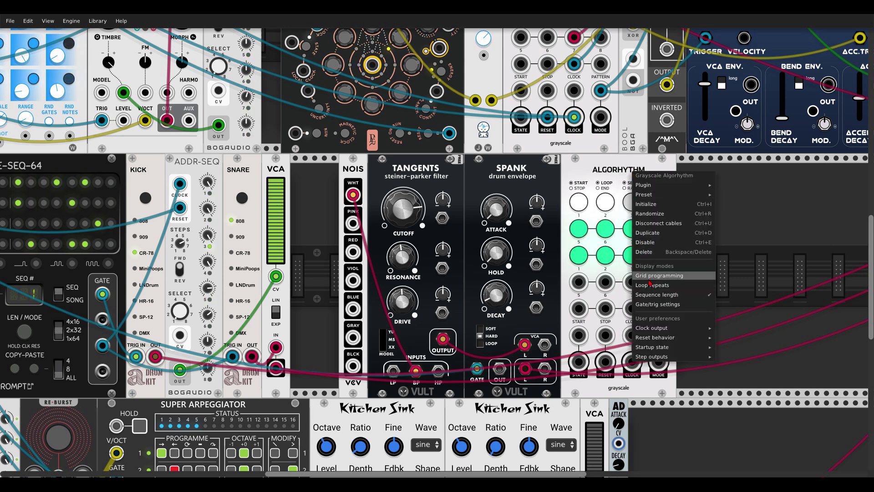
click(673, 275)
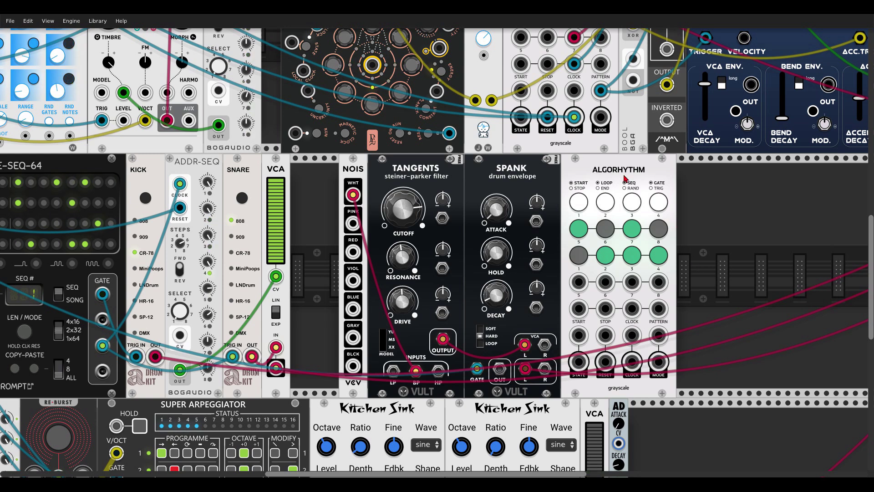
Step: Patch the Impromptu clock's clock and reset signals to the duplicated Algorhythm's CLOCK and RESET inputs
drag(625, 178, 631, 361)
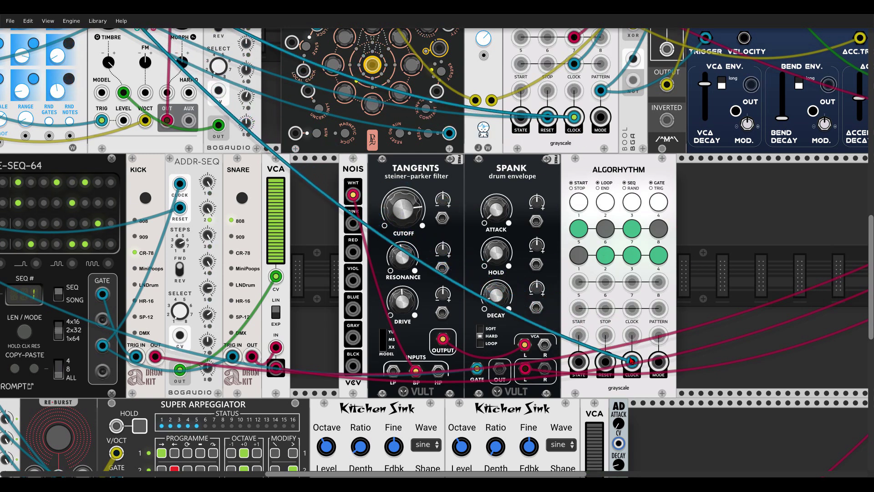
drag(123, 93, 605, 363)
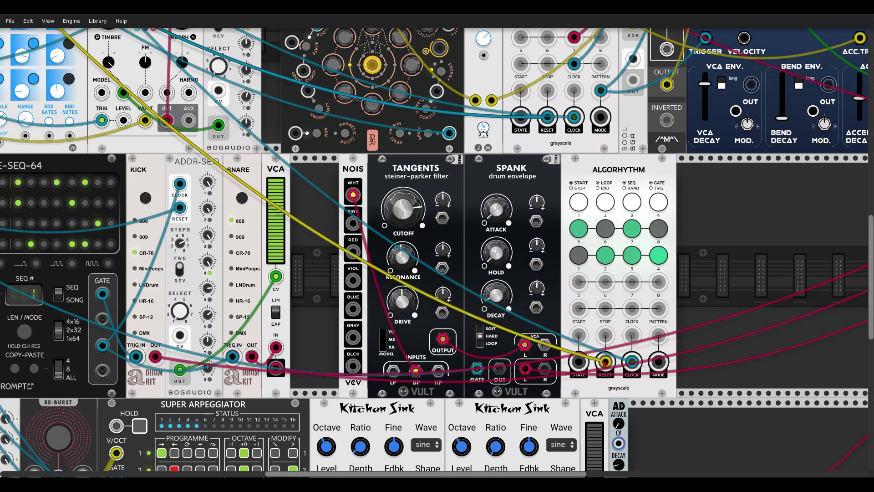
scroll(313, 150, up, 15)
scroll(313, 150, left, 15)
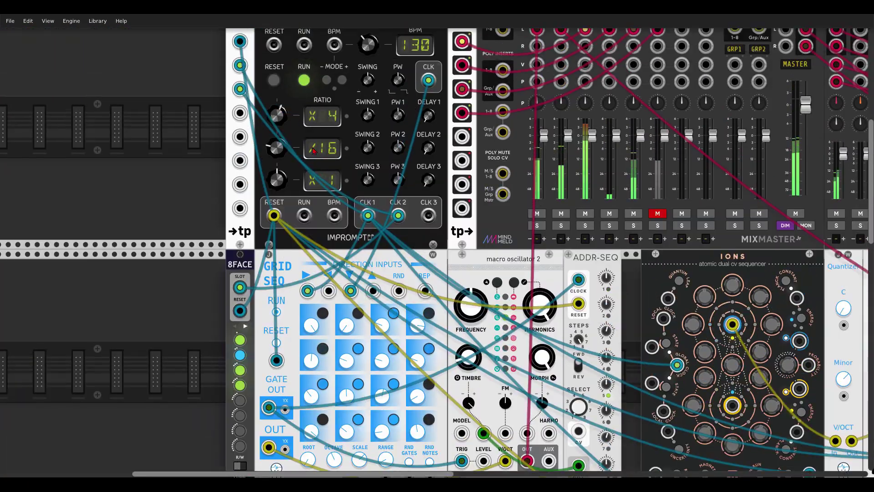
scroll(313, 150, down, 10)
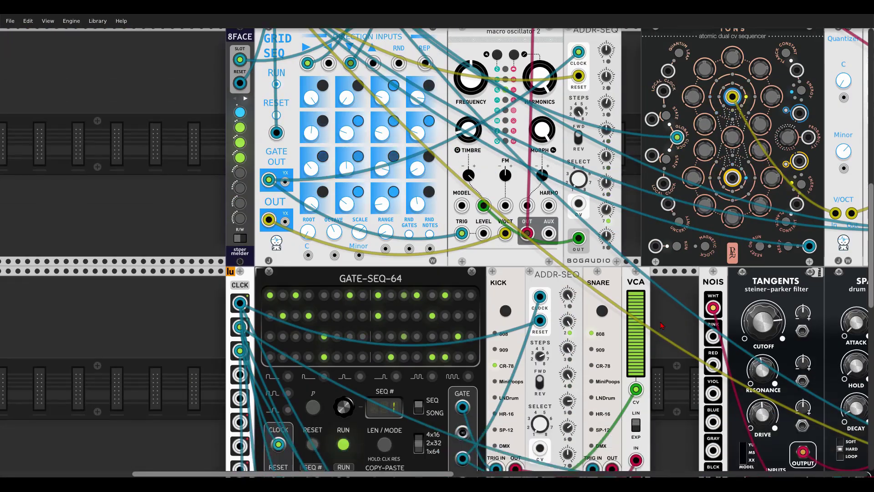
drag(661, 325, 292, 212)
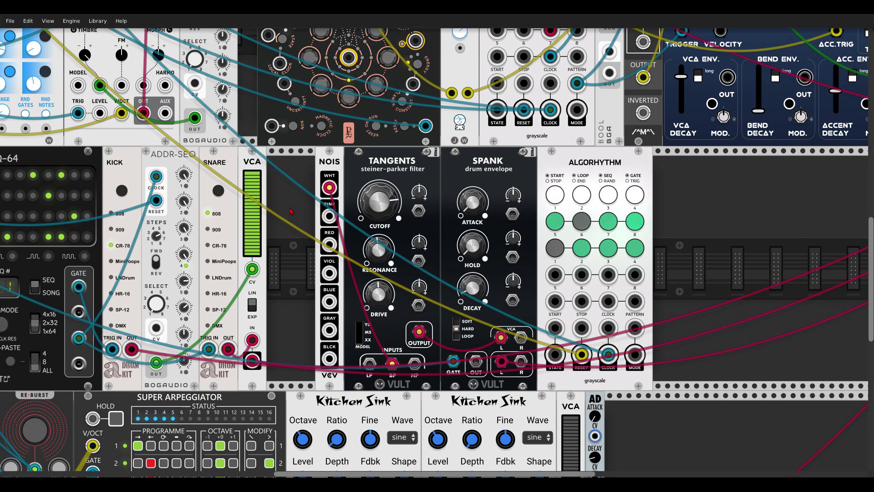
Step: Add an AD envelope module beside the duplicated Algorhythm and patch Algorhythm's PATTERN output to the envelope's TRIG input
right_click(712, 231)
text(a)
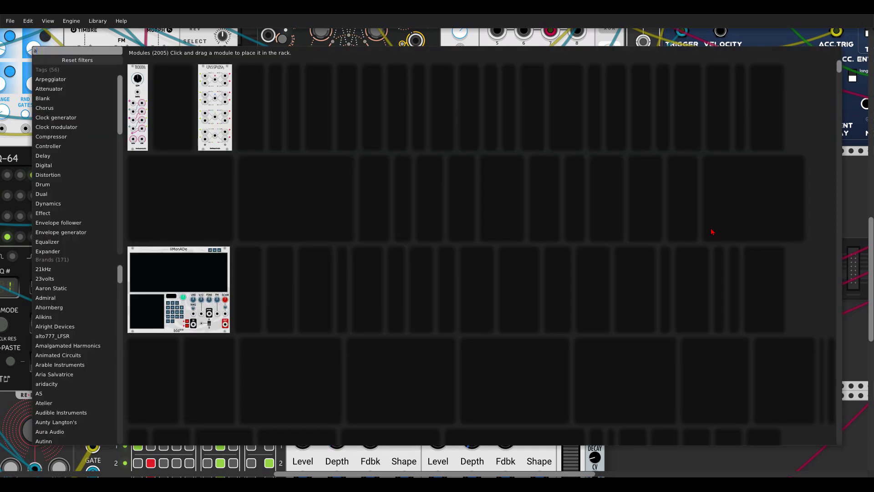
text(d)
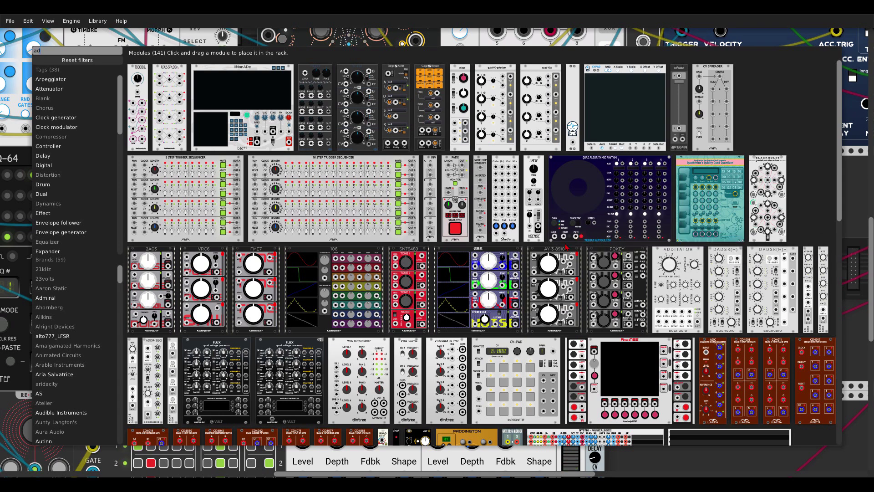
scroll(576, 240, down, 5)
drag(829, 346, 654, 306)
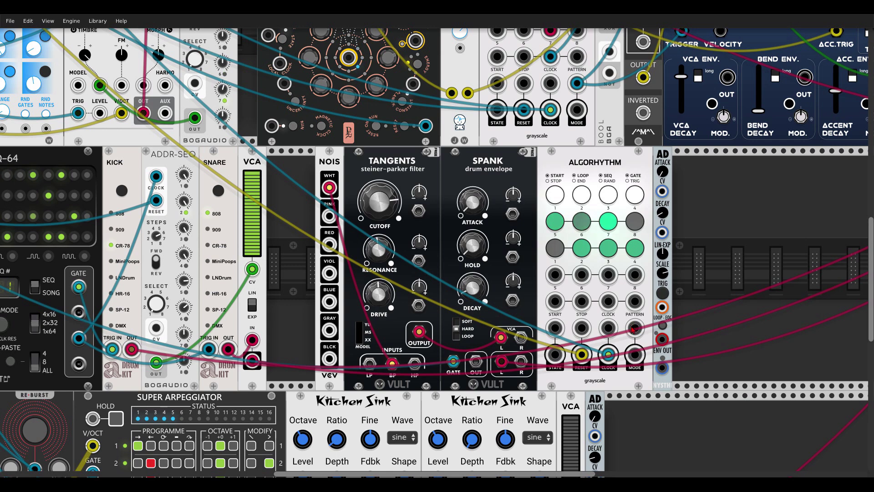
drag(634, 327, 662, 307)
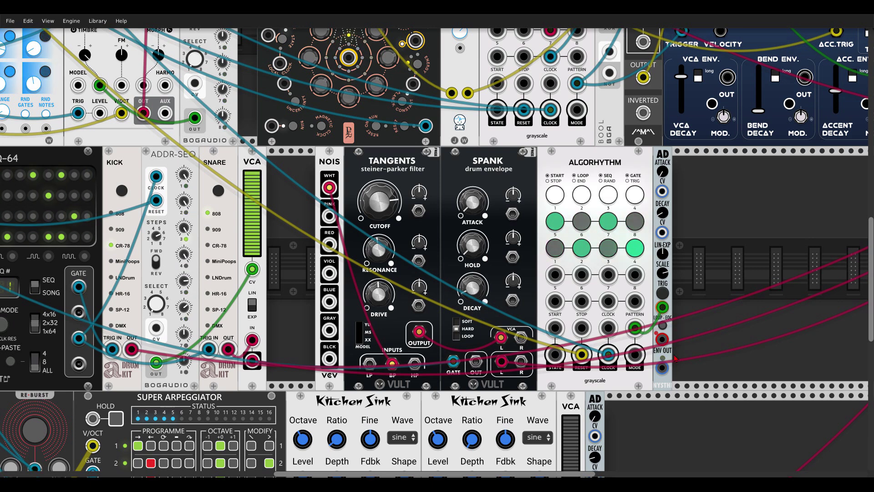
Step: Patch the AD envelope's ENV OUT to SPANK's decay and TANGENTS' drive modulation inputs, setting SPANK's decay modulation level to about 0.105
drag(662, 368, 513, 299)
drag(418, 305, 663, 367)
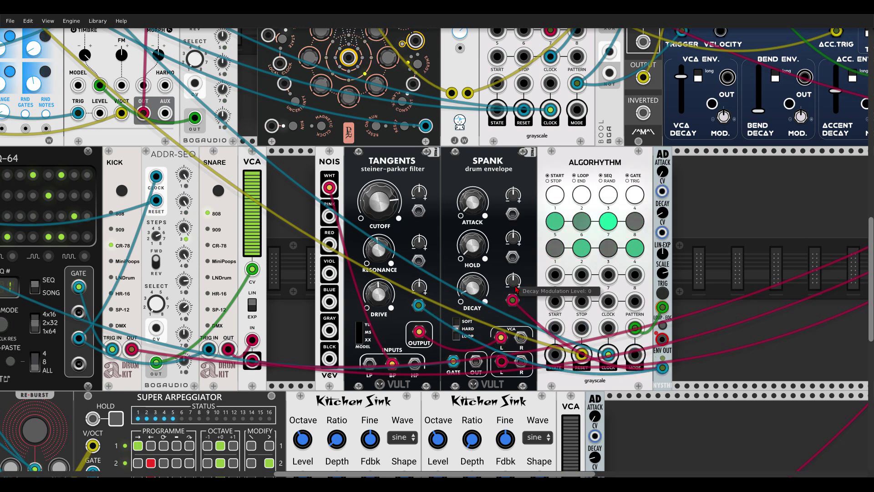
drag(513, 285, 513, 278)
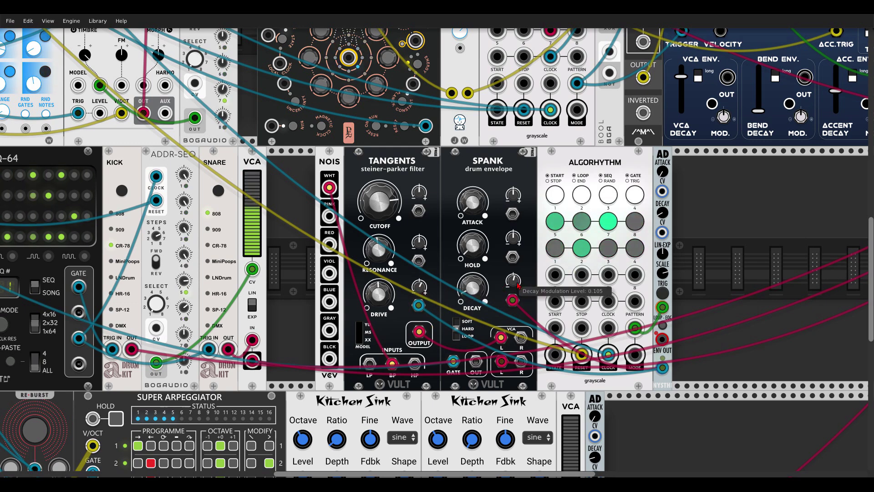
Step: Solo the HATS channel on the MixMaster to hear the modulated hi-hats alone, then unsolo it
scroll(518, 285, up, 8)
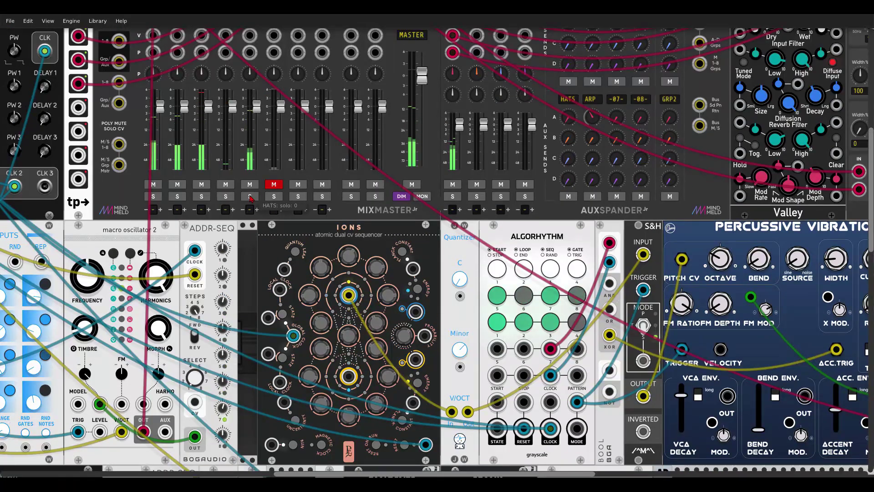
click(250, 196)
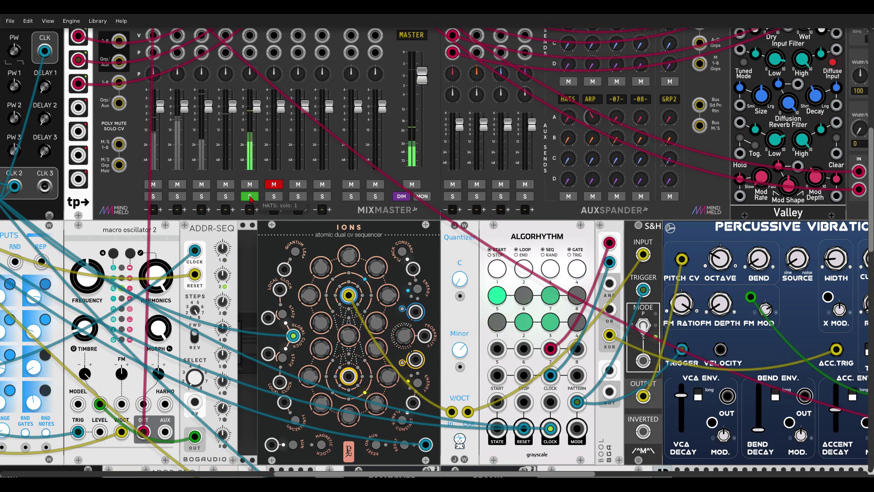
click(249, 196)
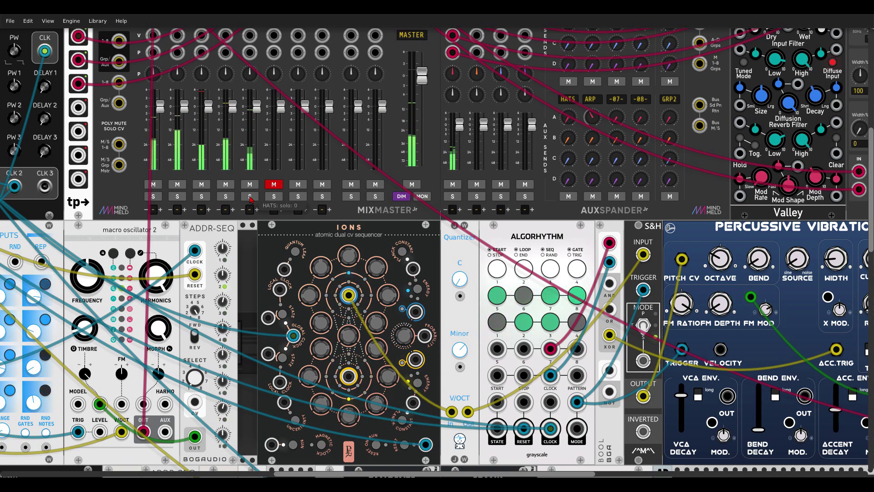
Step: Examine the NoteSeq16, Super Arpeggiator and Kitchen Sink voices and their AD envelope and VCA patching
scroll(250, 199, down, 10)
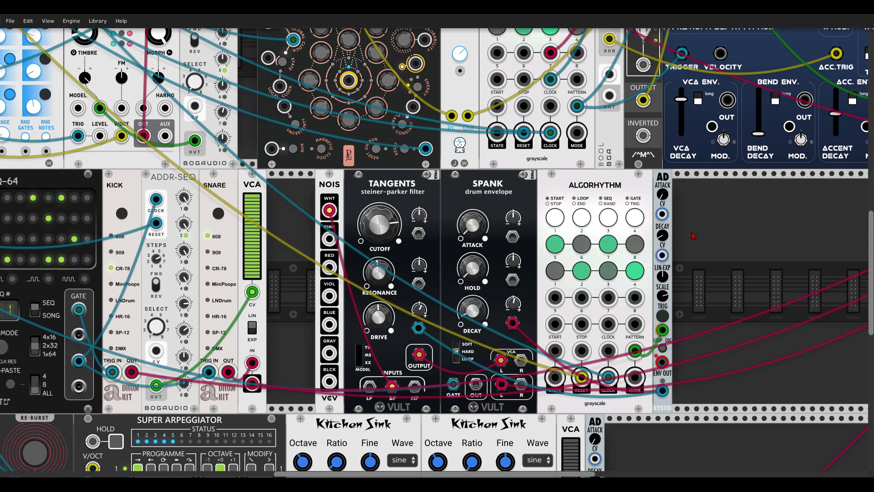
scroll(692, 231, down, 9)
scroll(830, 207, left, 7)
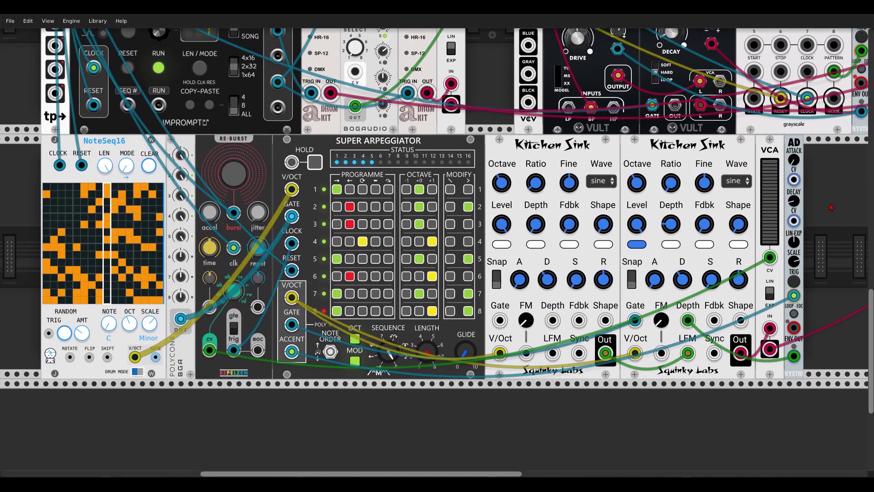
scroll(831, 207, up, 1)
scroll(831, 207, right, 1)
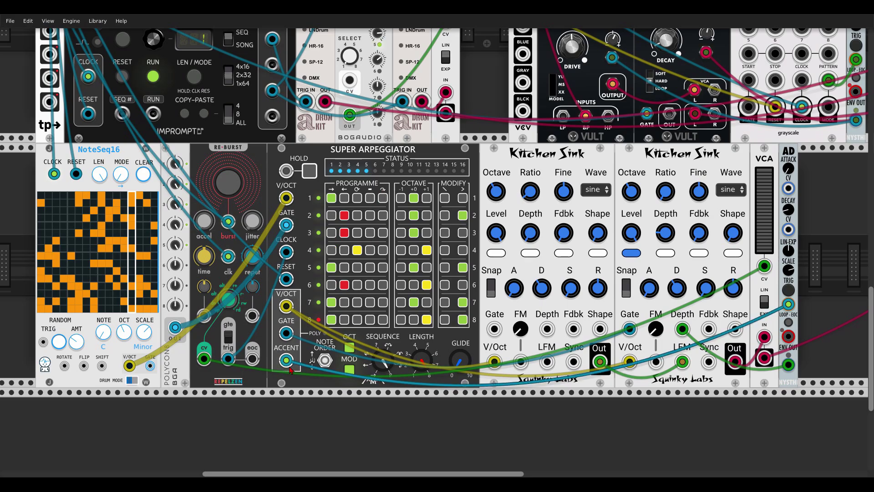
scroll(326, 306, up, 10)
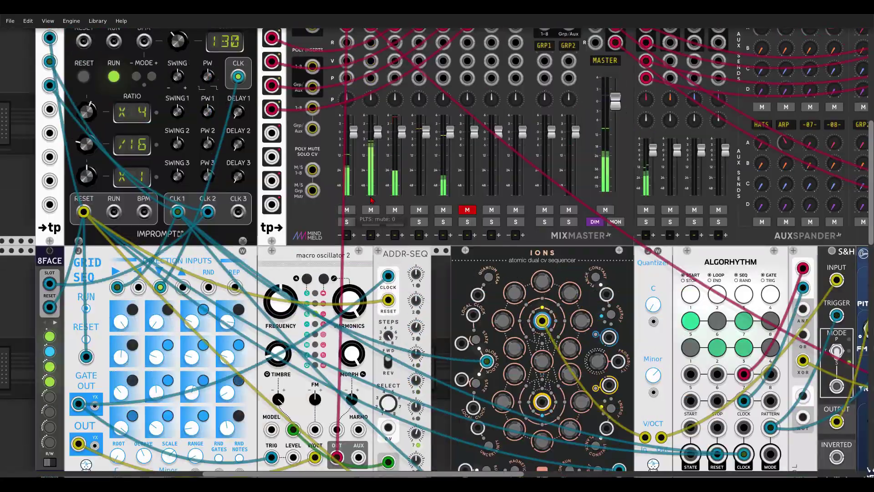
scroll(474, 210, down, 10)
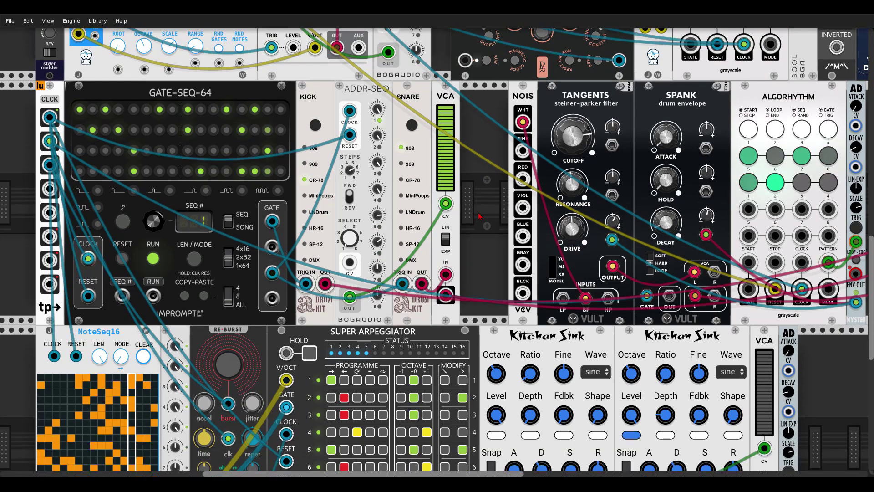
scroll(491, 221, right, 2)
scroll(491, 222, down, 1)
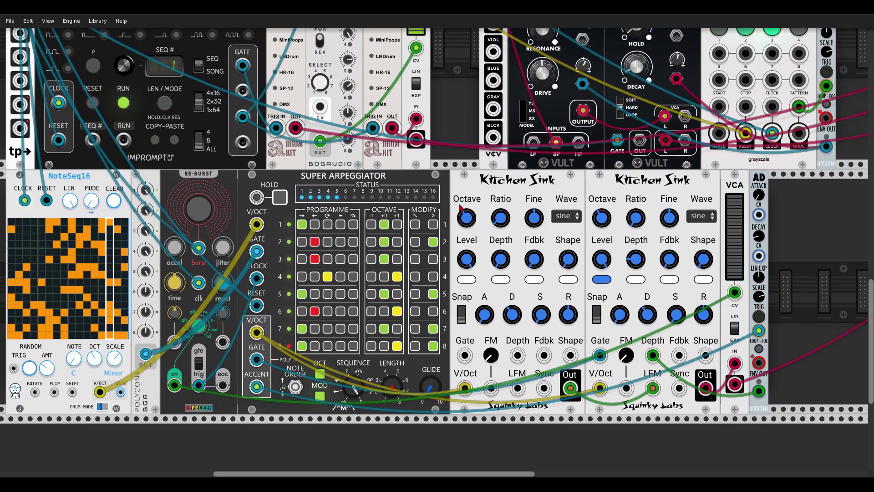
scroll(457, 198, right, 2)
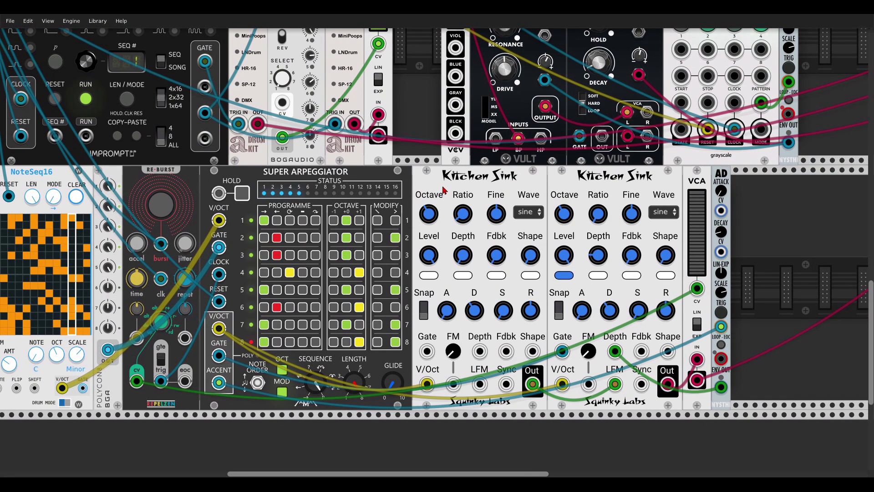
scroll(458, 189, down, 1)
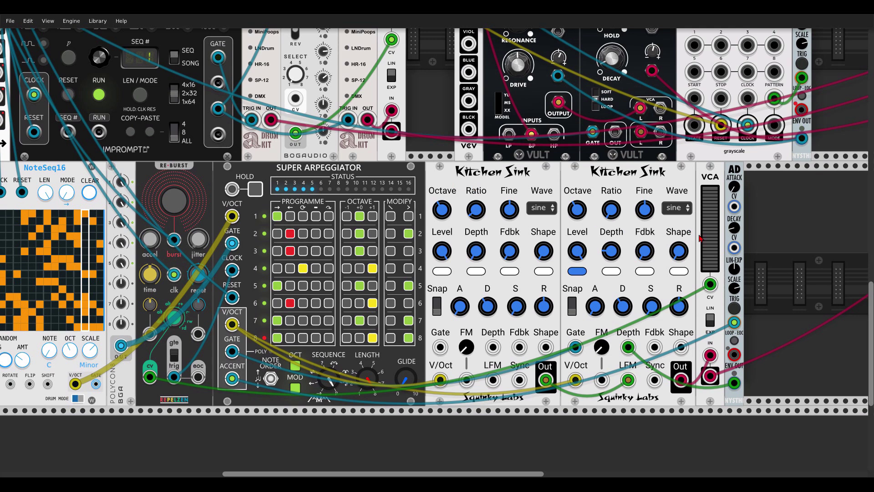
Step: Inspect the VCA and AD envelope beside the second Kitchen Sink and review the drum, percussion and arpeggio rows of the whole patch
mouse_move(709, 241)
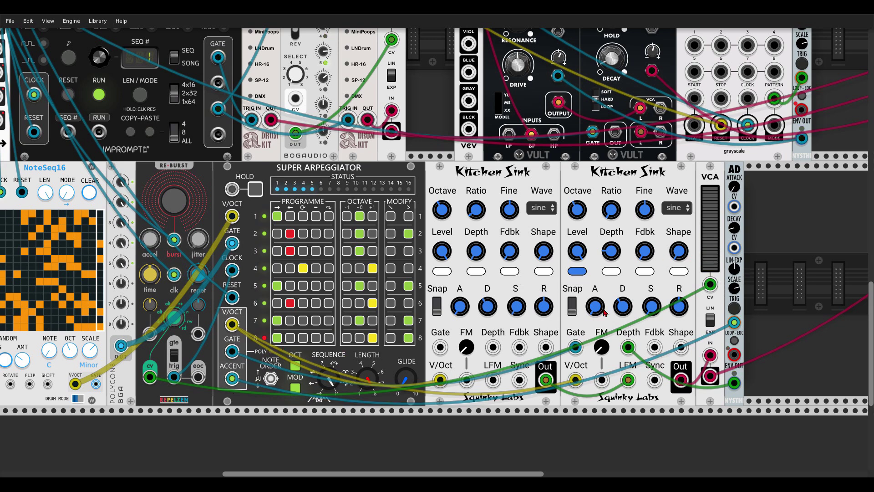
drag(736, 350, 736, 324)
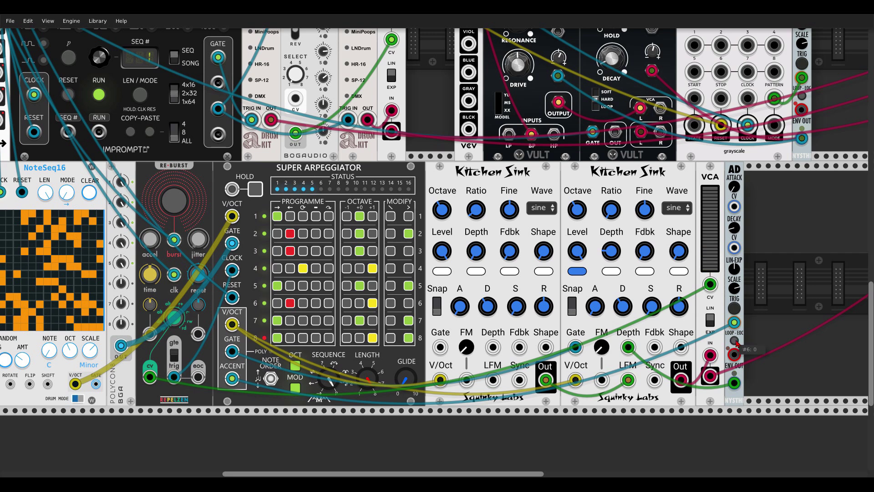
mouse_move(610, 251)
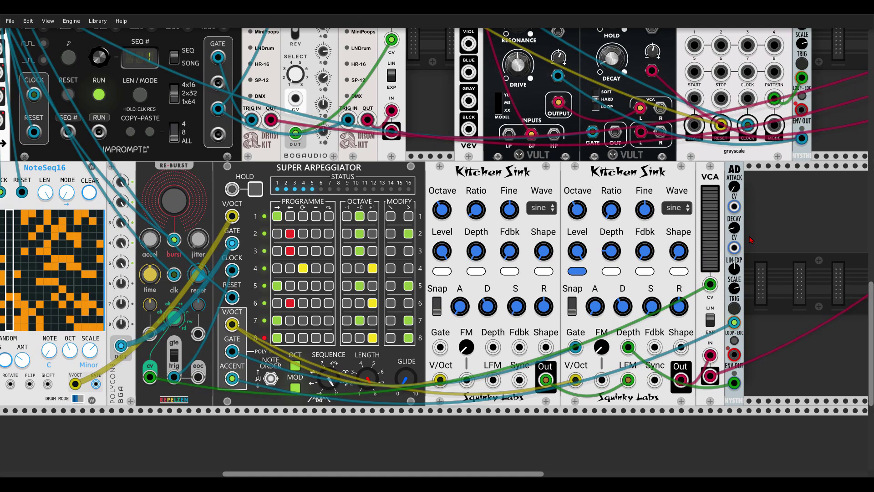
scroll(751, 240, down, 3)
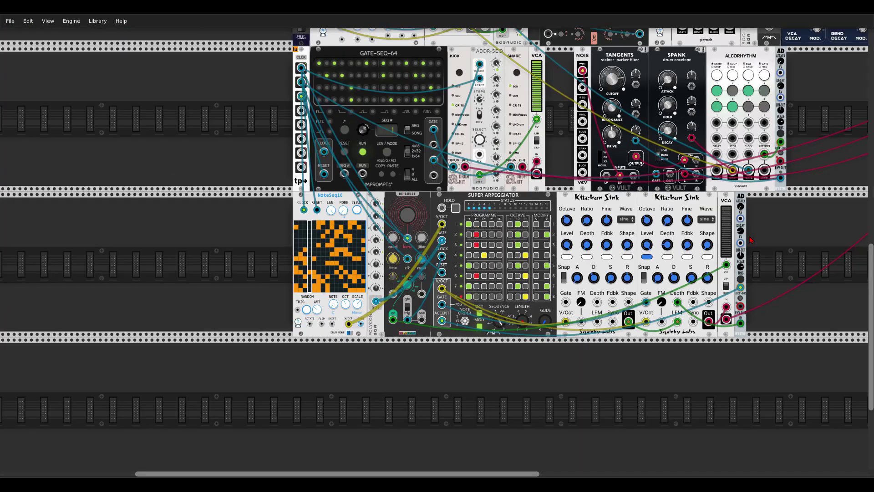
scroll(626, 290, up, 5)
scroll(627, 290, right, 5)
scroll(627, 290, down, 4)
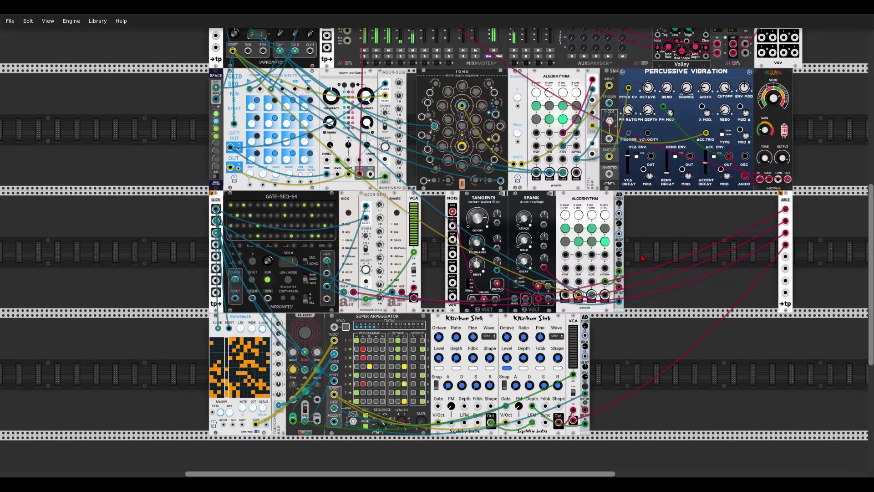
scroll(638, 273, up, 2)
scroll(638, 273, right, 2)
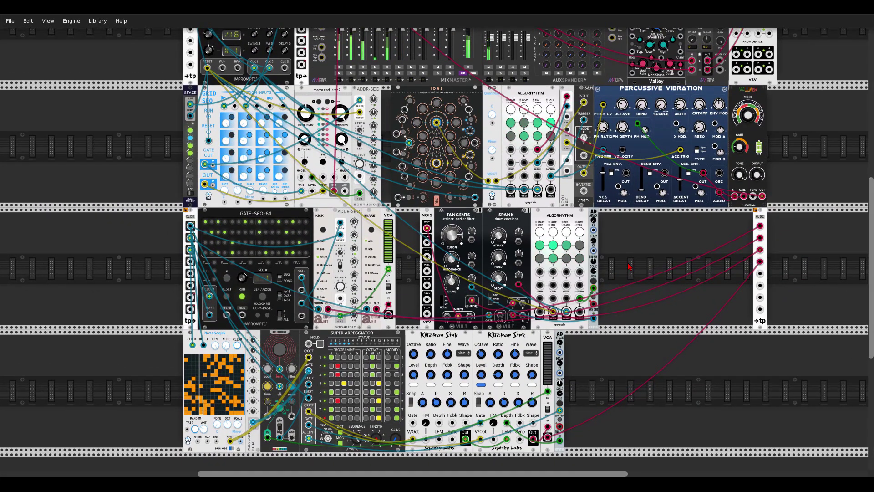